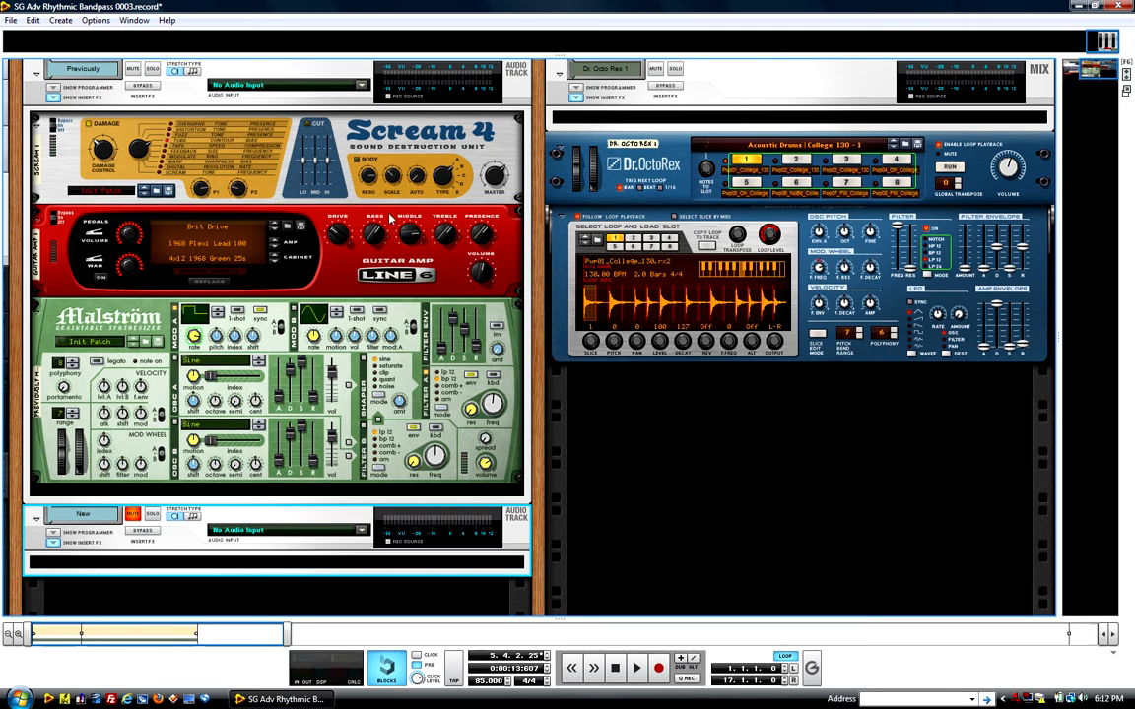
Step: Review the Modulator A Rate automation in the sequencer and play the song while examining the Previously track's effect devices
key(F7)
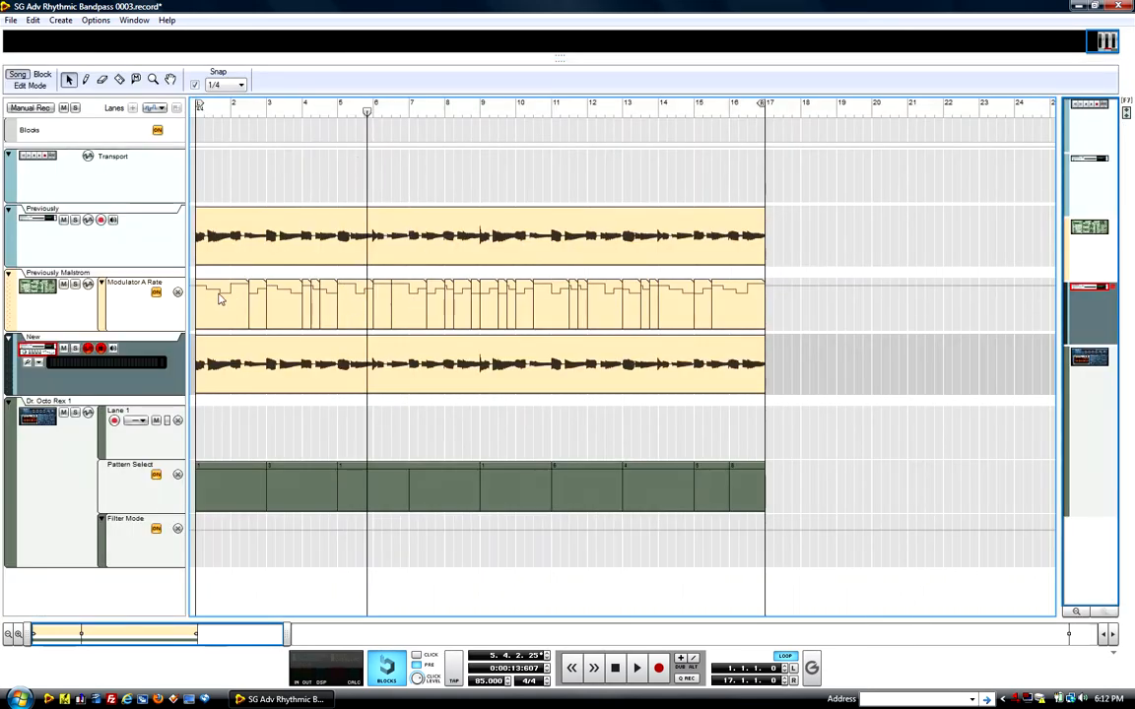
key(F6)
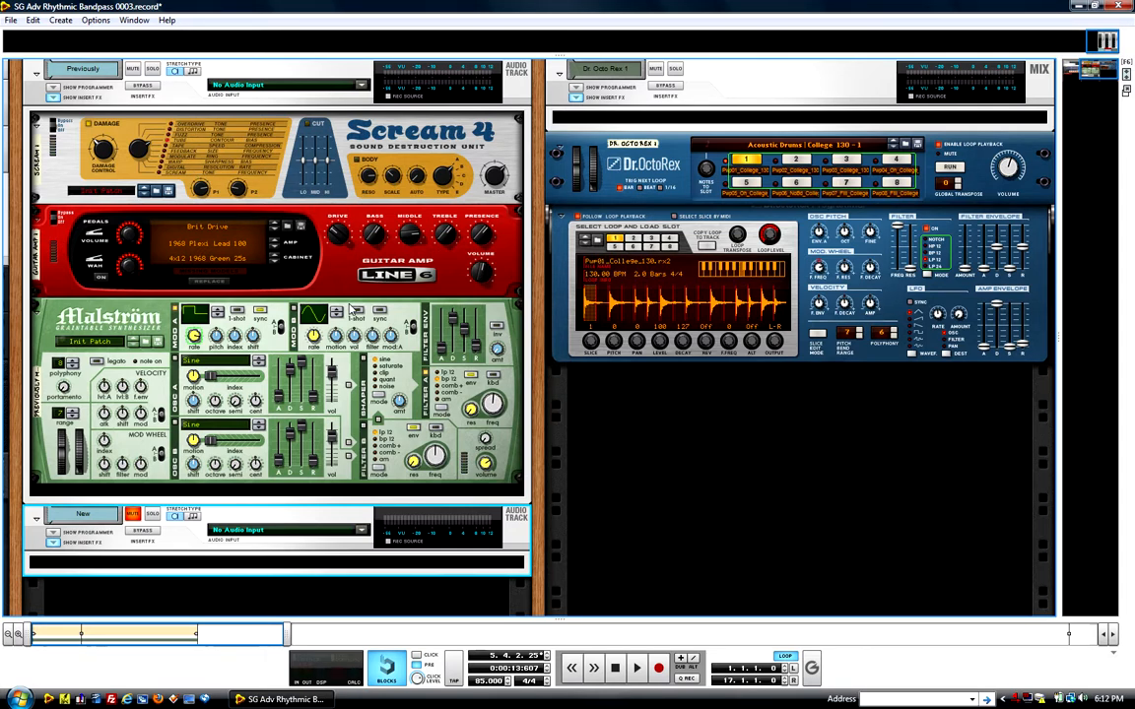
key(space)
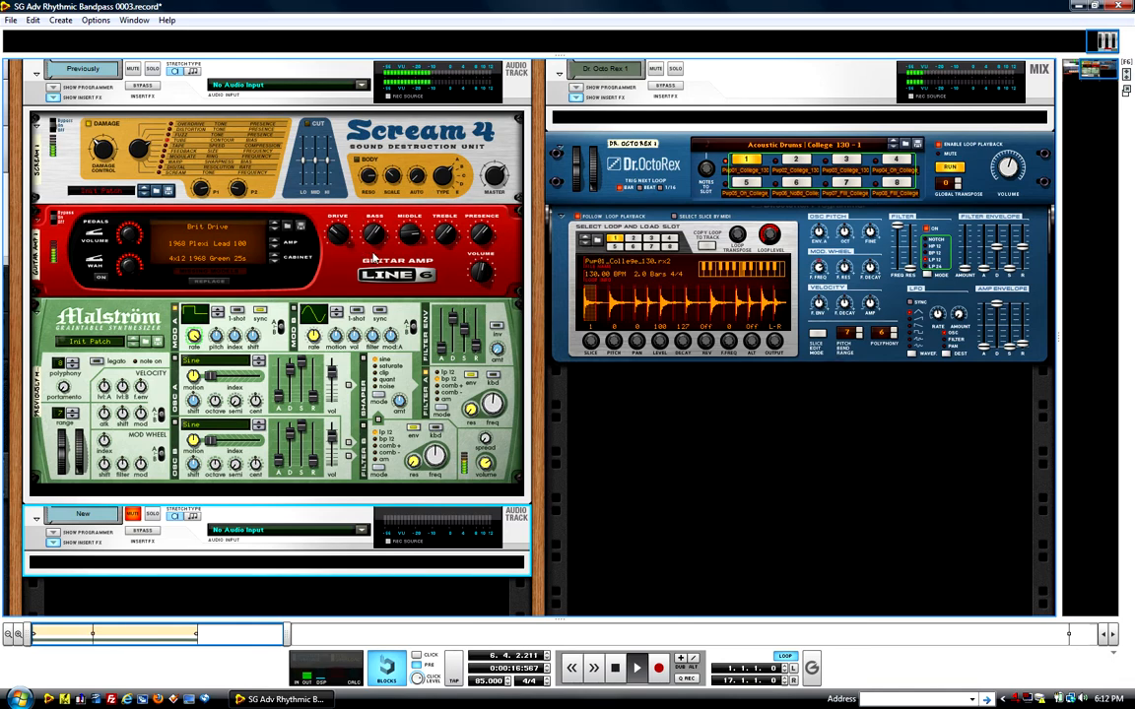
click(65, 166)
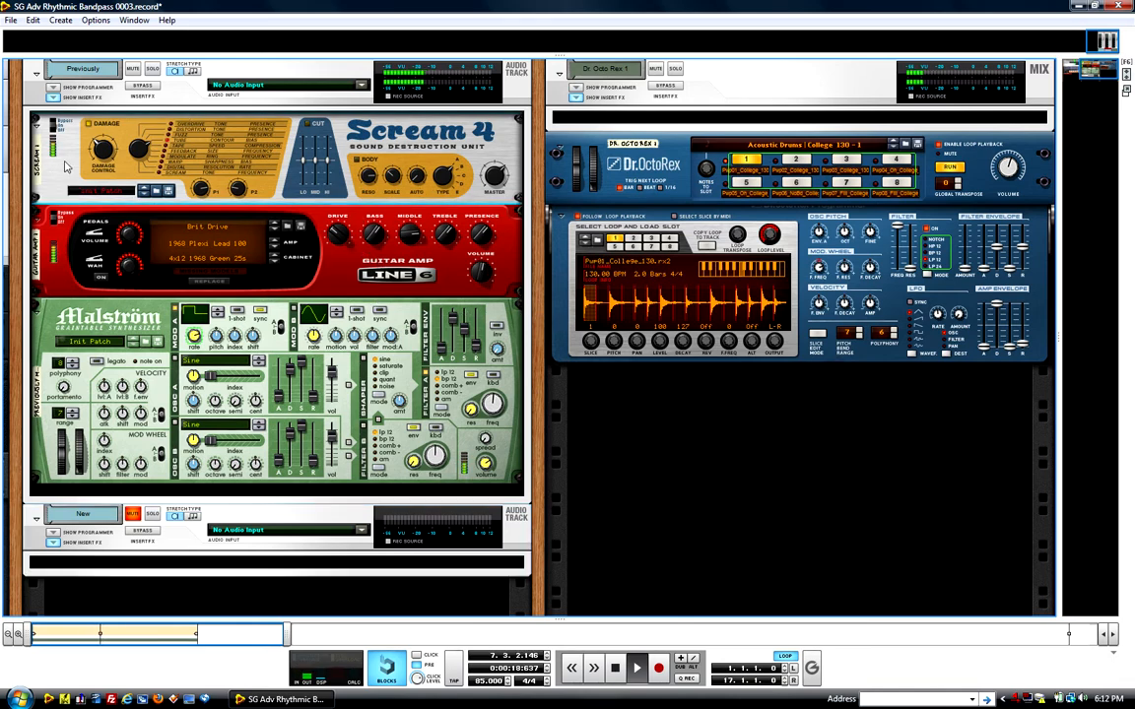
click(61, 283)
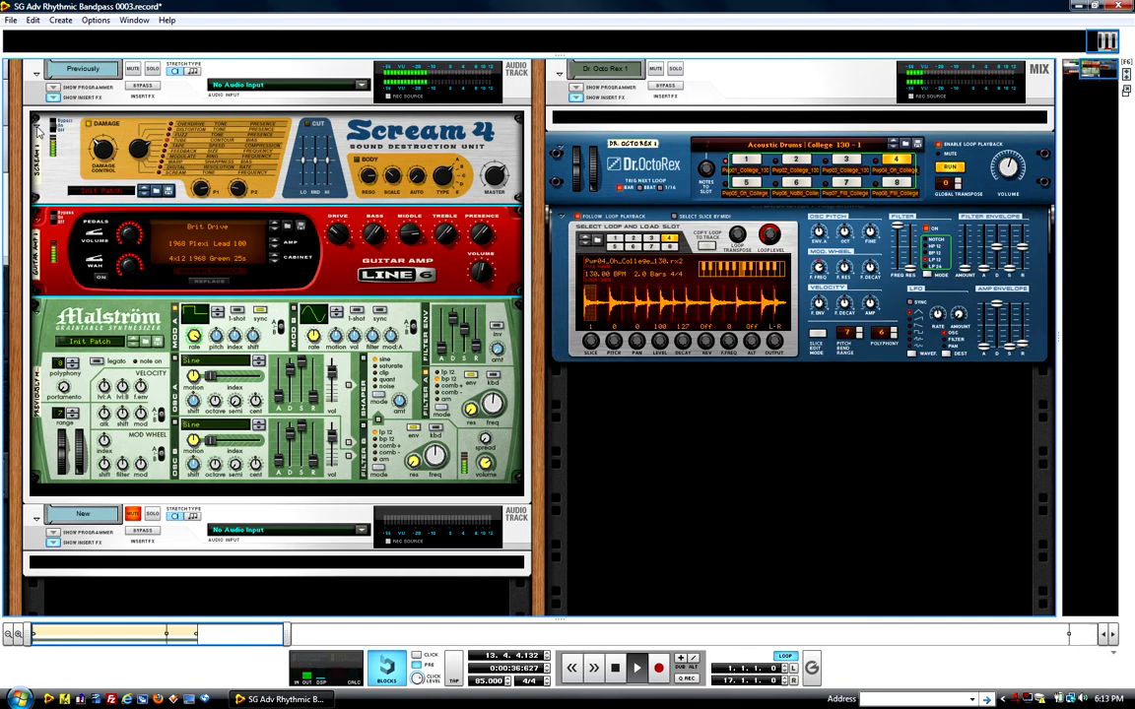
Step: Fold the Scream 4, Line 6 Guitar Amp and Malström devices on the Previously track
click(38, 129)
click(36, 144)
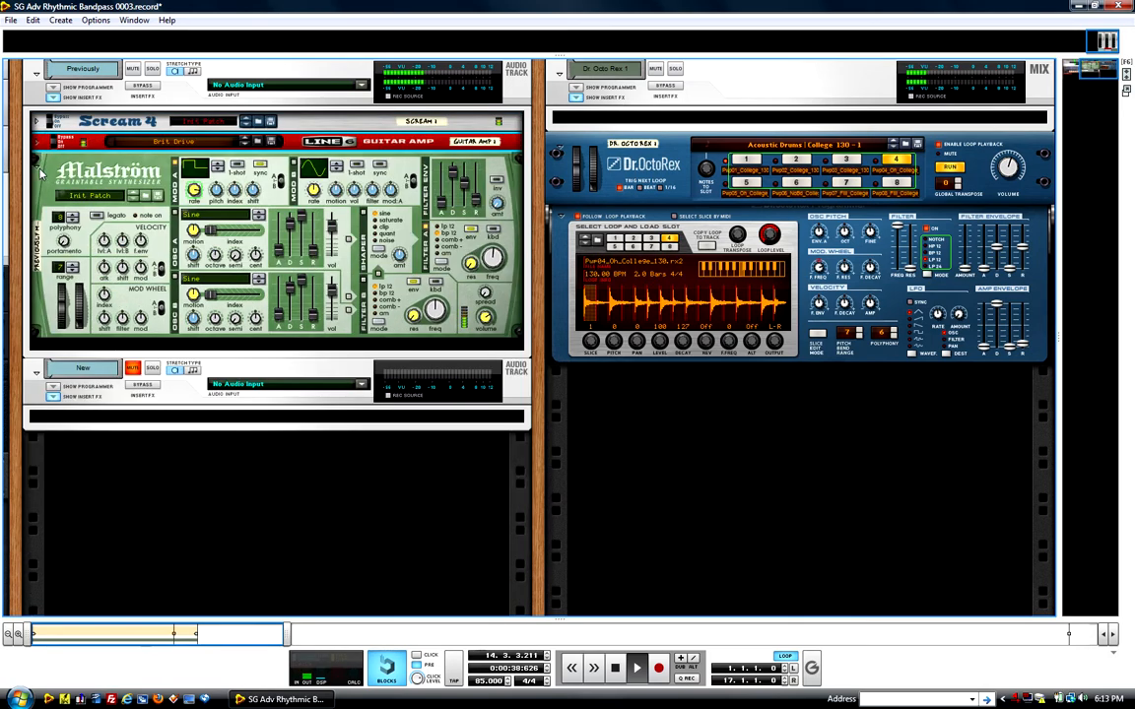
click(39, 169)
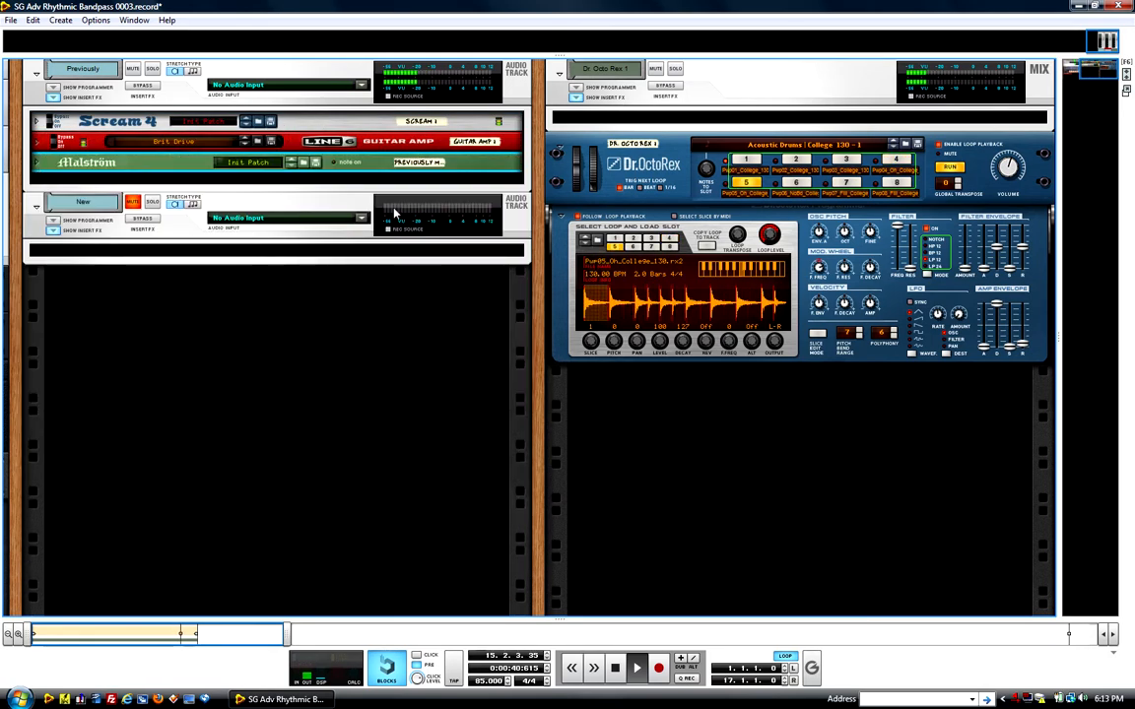
Step: Stop playback, mute the Previously audio track and unmute the New audio track
click(616, 670)
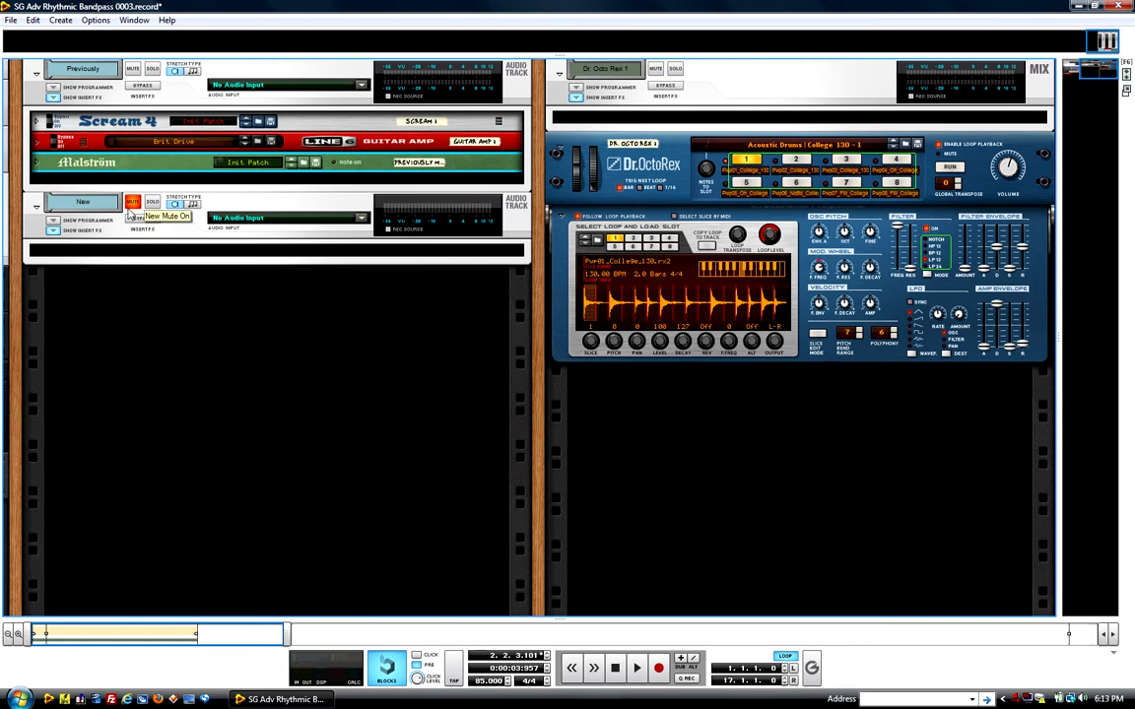
click(134, 70)
click(132, 203)
Step: Create an effect on the New track using the EFX - Rhythmic Bandpass patch from the Sonic Goodness folder
right_click(103, 243)
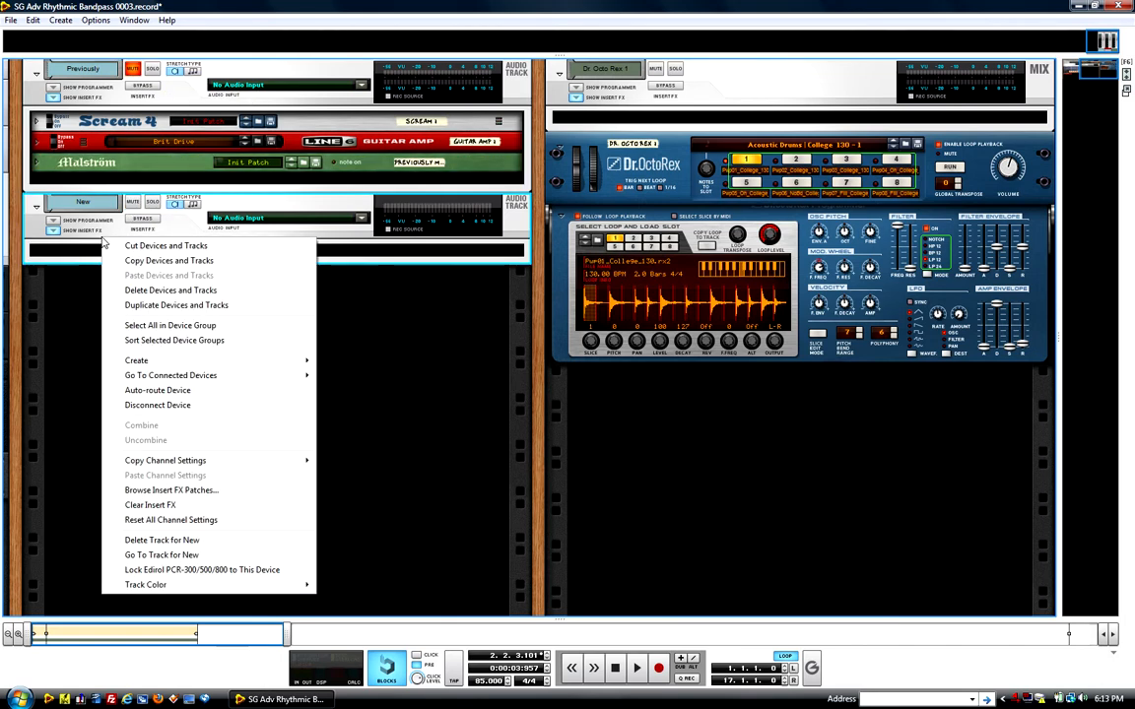
mouse_move(183, 363)
mouse_move(261, 367)
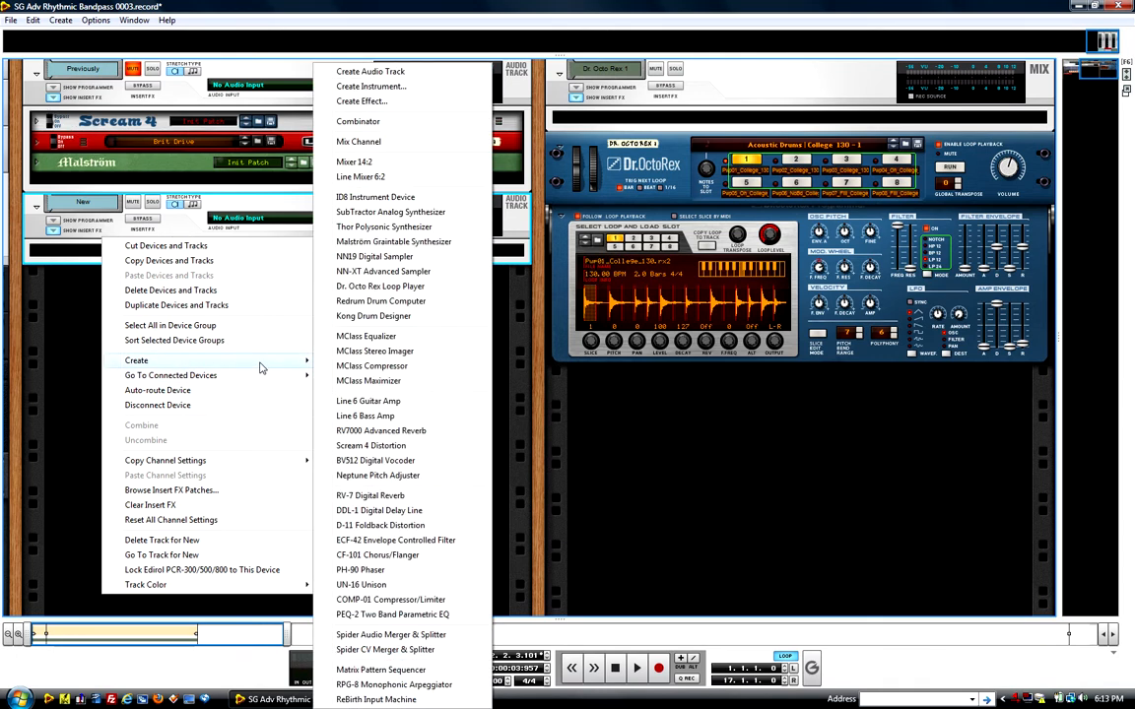
click(363, 103)
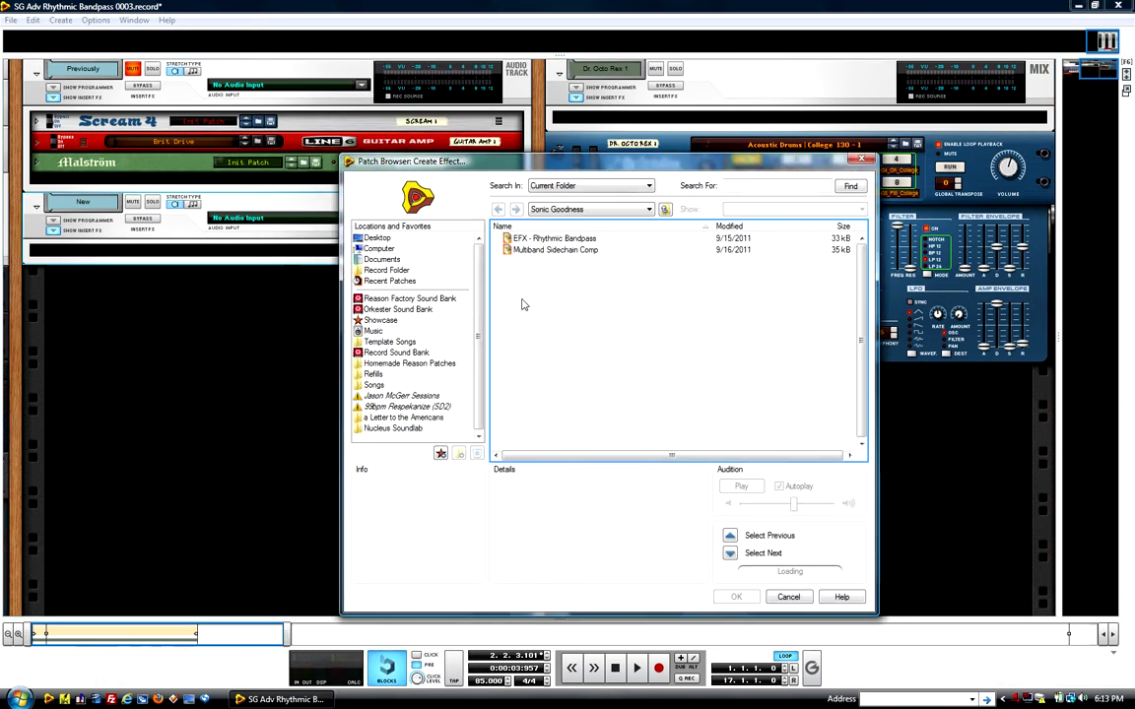
click(555, 239)
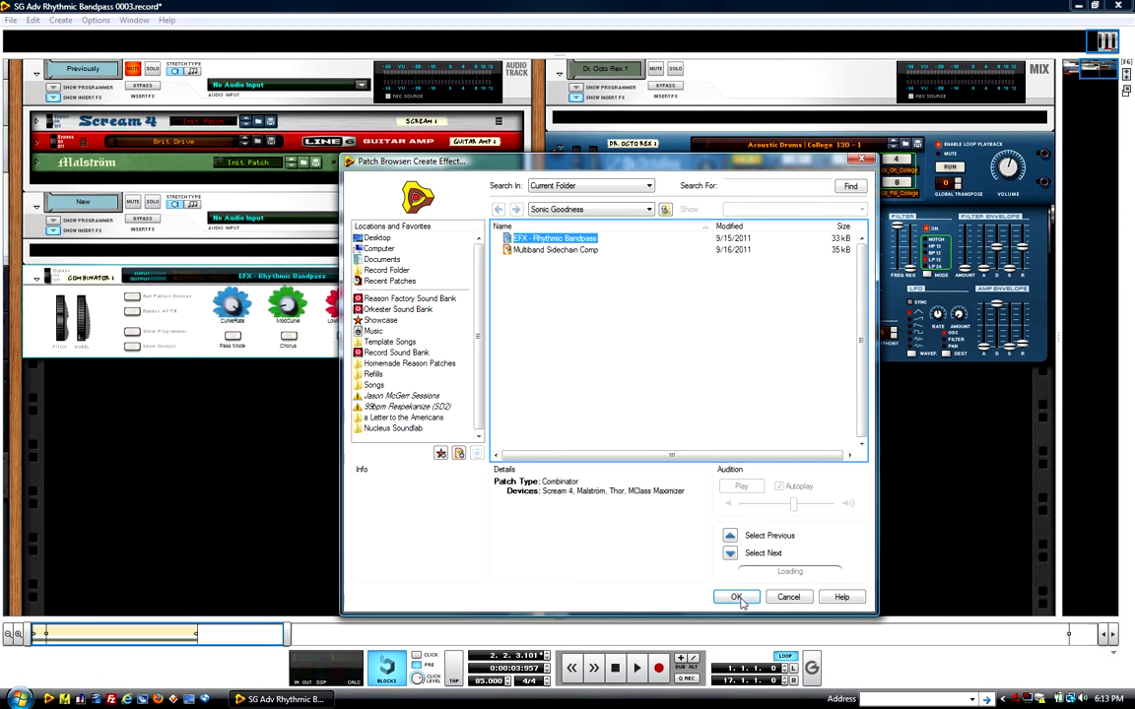
click(734, 597)
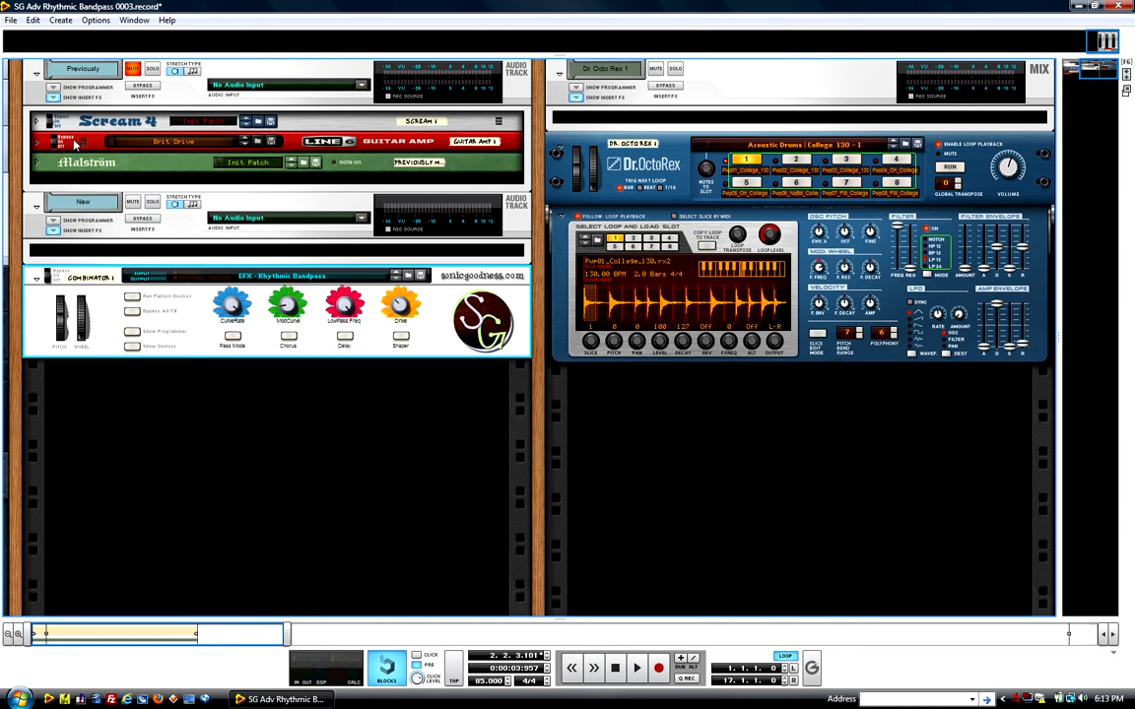
Step: Check the Previously track's Malström, fold it again, and show the devices inside the EFX - Rhythmic Bandpass Combinator
click(44, 162)
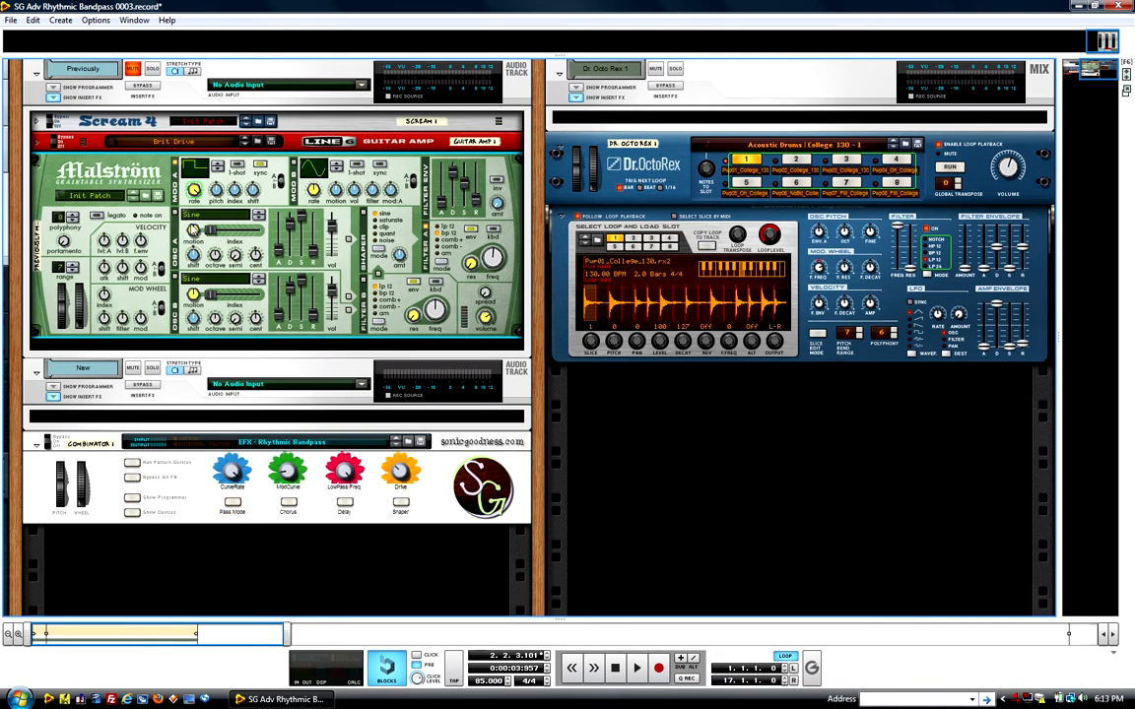
click(37, 158)
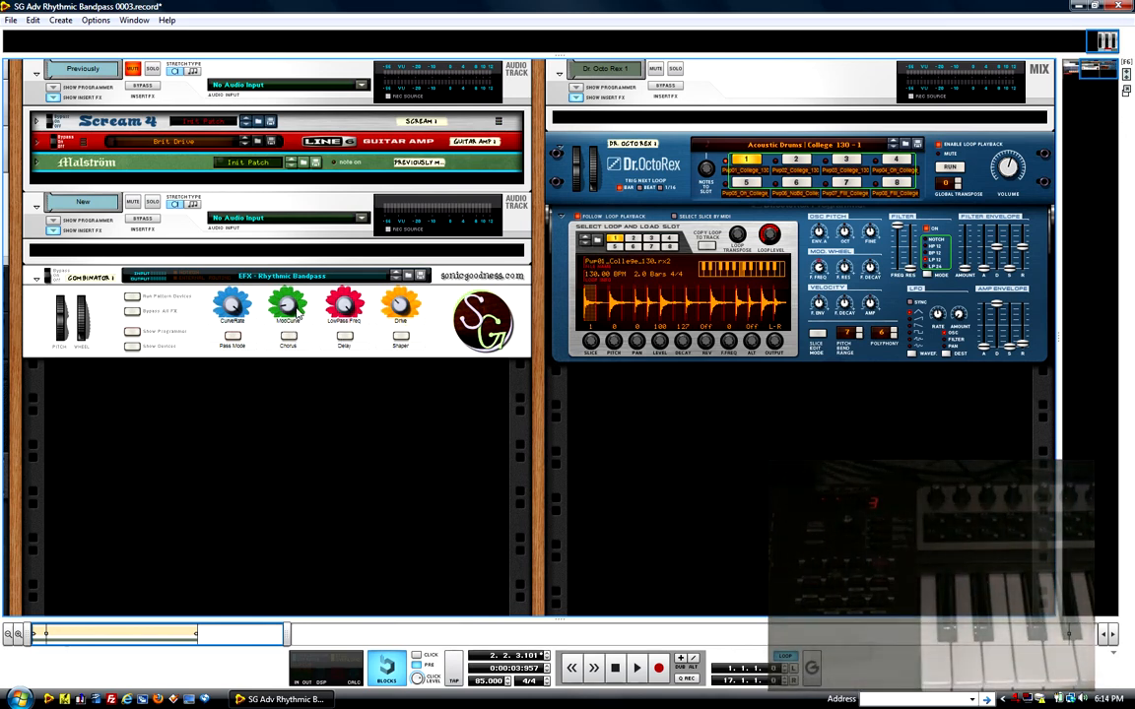
click(131, 346)
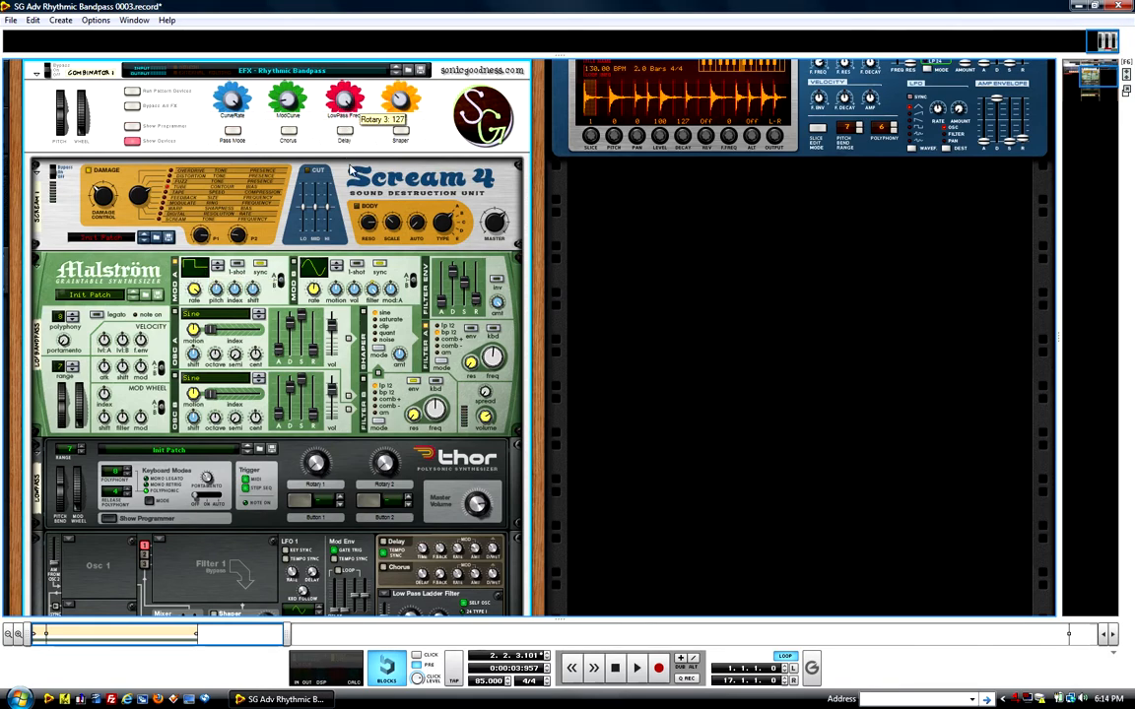
Step: Examine the Combinator's Scream 4, Malström and Thor devices, including Thor's Low Pass Ladder Filter
scroll(399, 417, down, 3)
scroll(454, 394, down, 5)
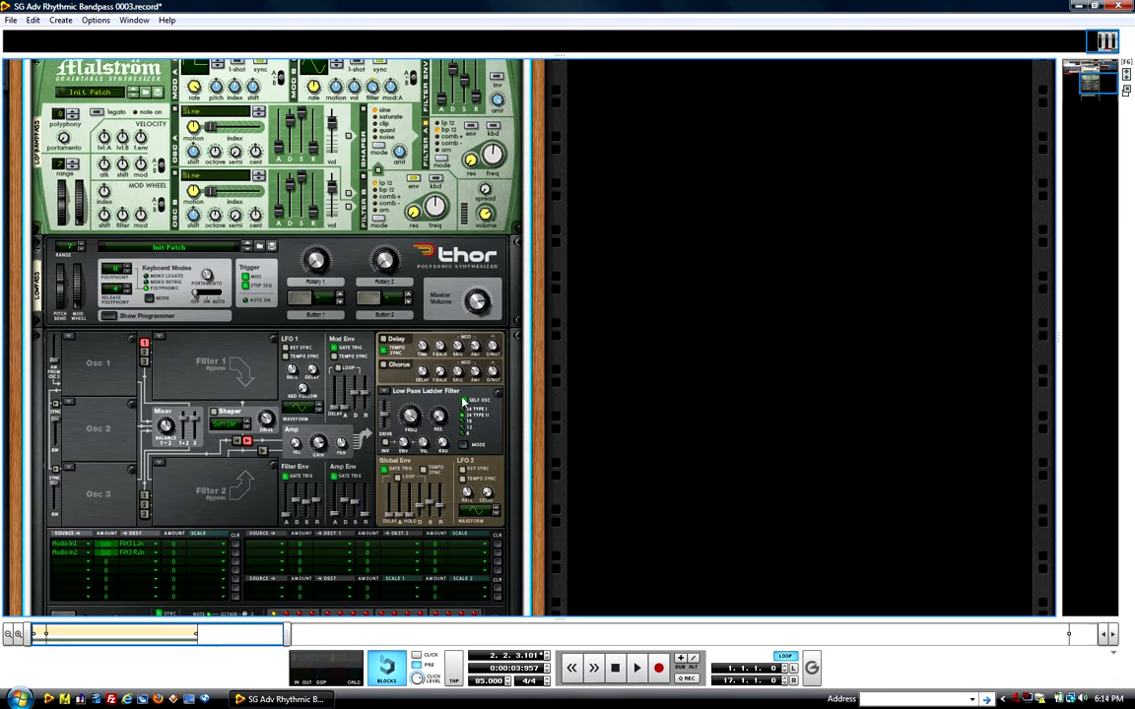
scroll(271, 169, up, 15)
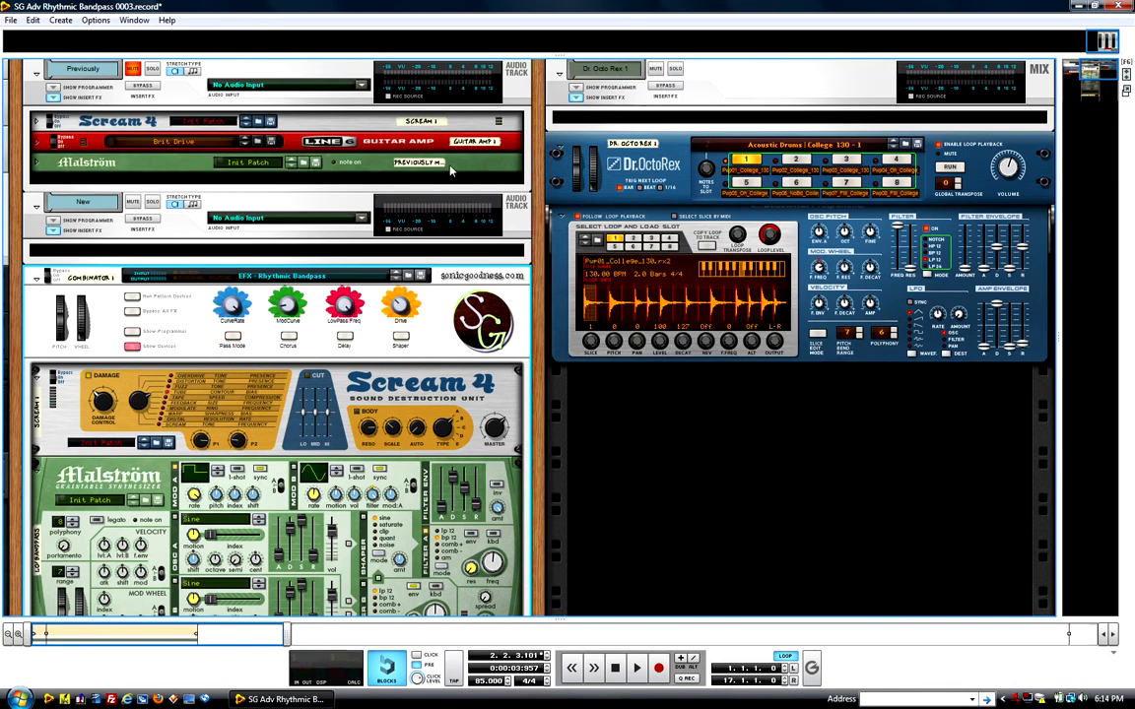
scroll(317, 306, down, 15)
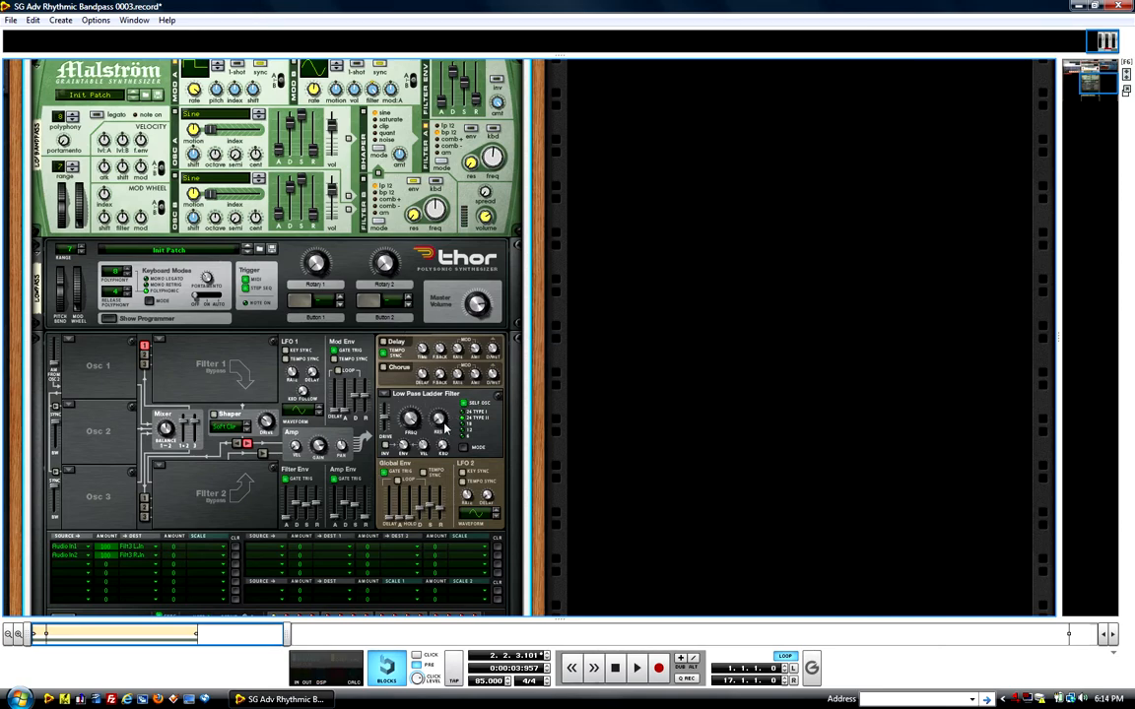
scroll(417, 433, up, 6)
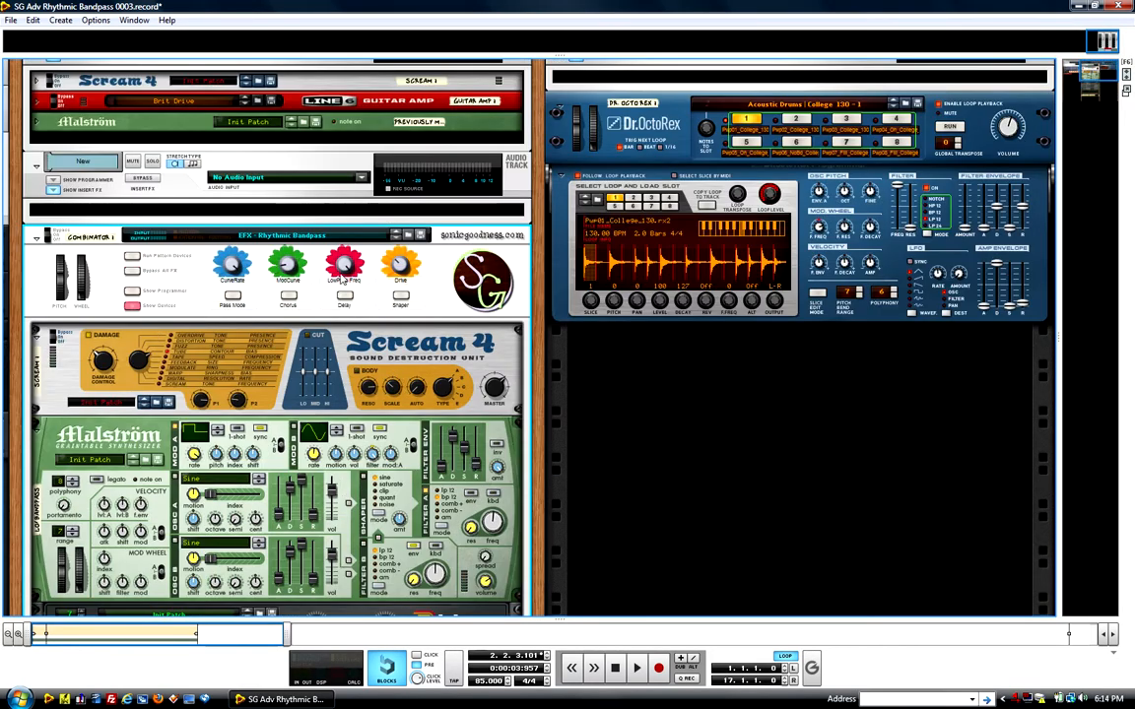
scroll(355, 320, down, 3)
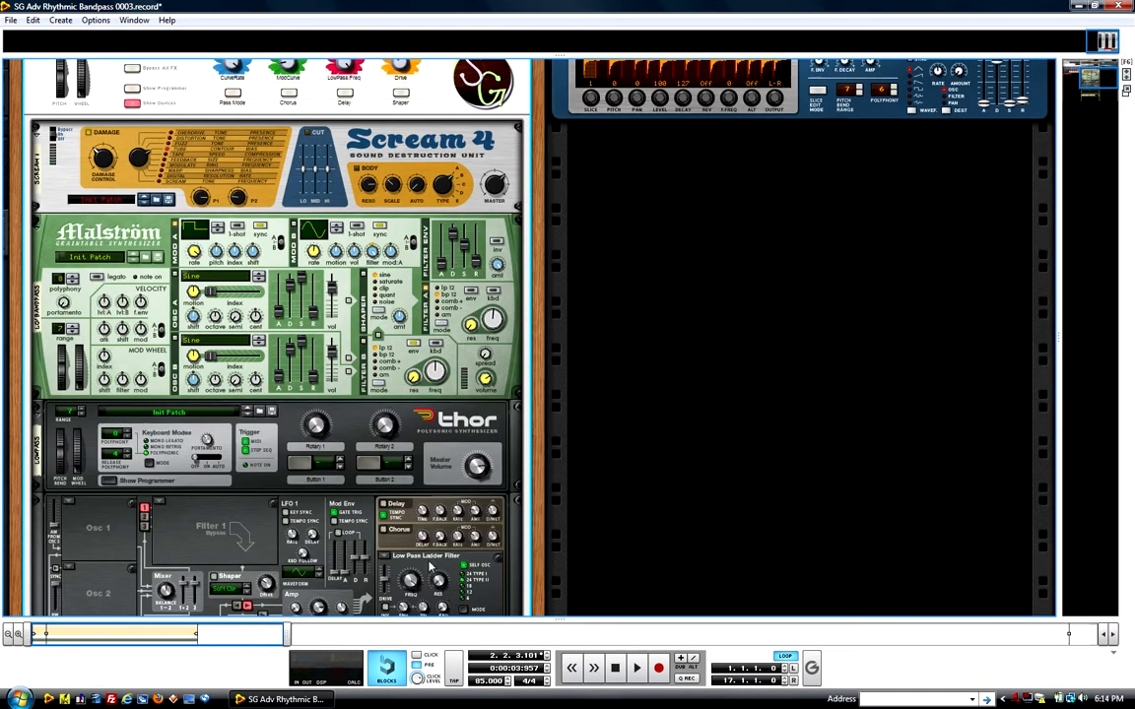
scroll(430, 565, down, 1)
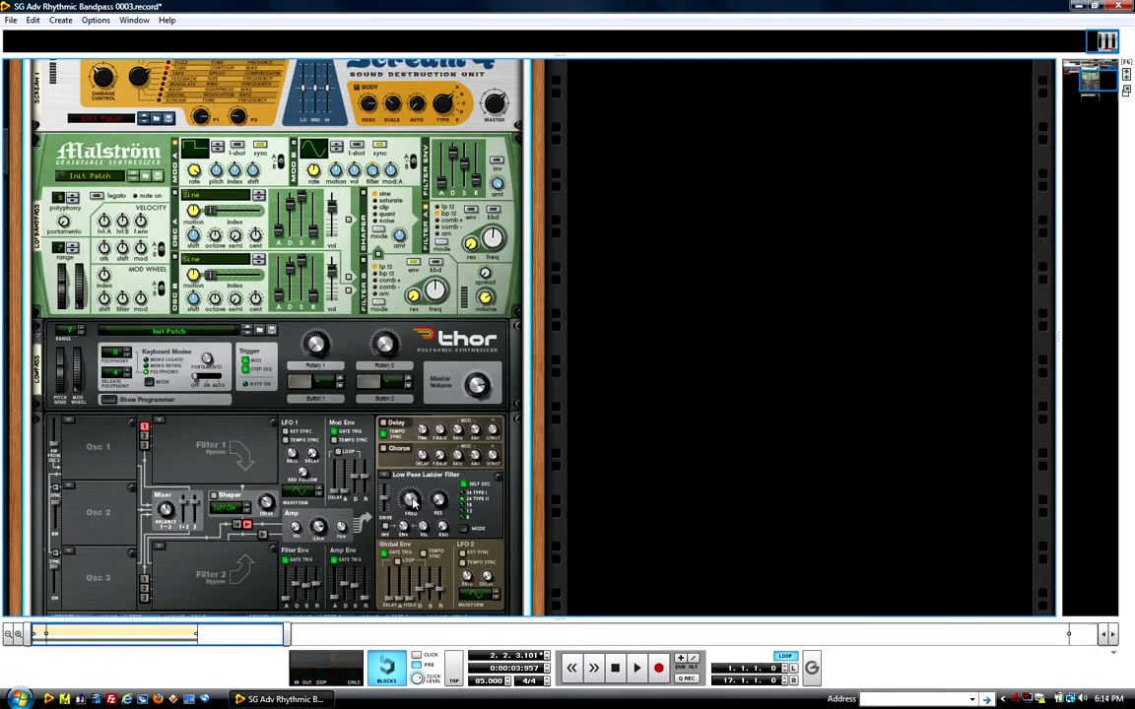
Step: Create a sequencer track for Combinator 1, check it in the sequencer and return to the rack
scroll(413, 501, up, 3)
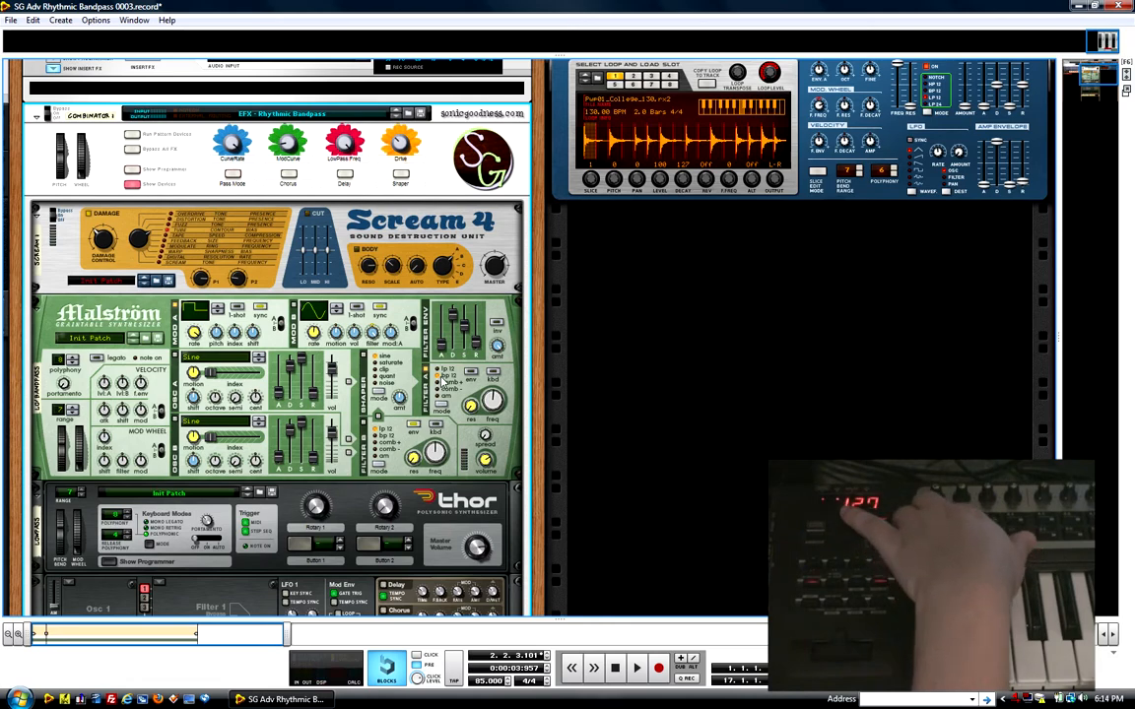
right_click(432, 177)
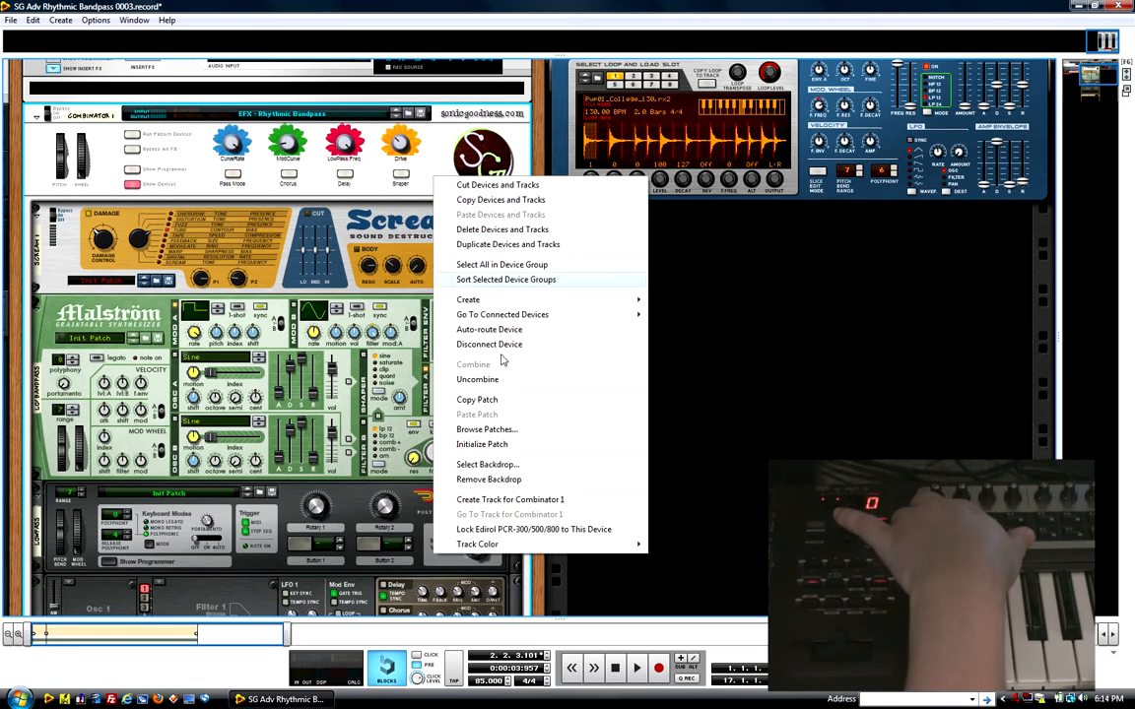
click(503, 500)
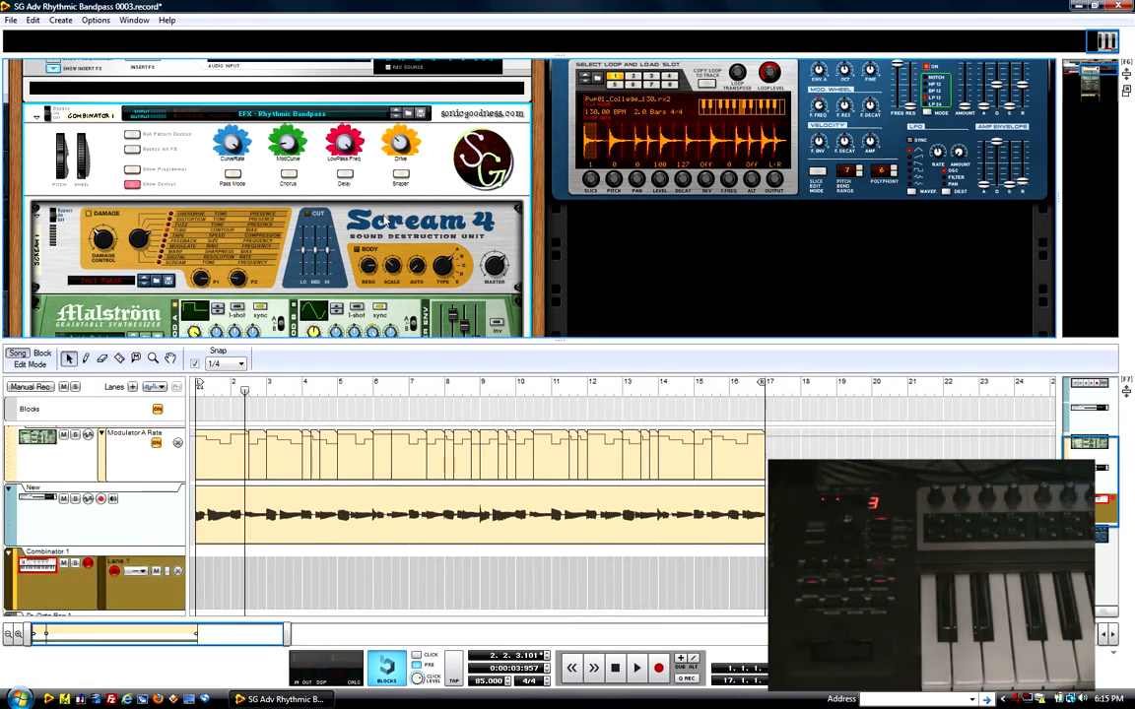
key(F7)
key(F6)
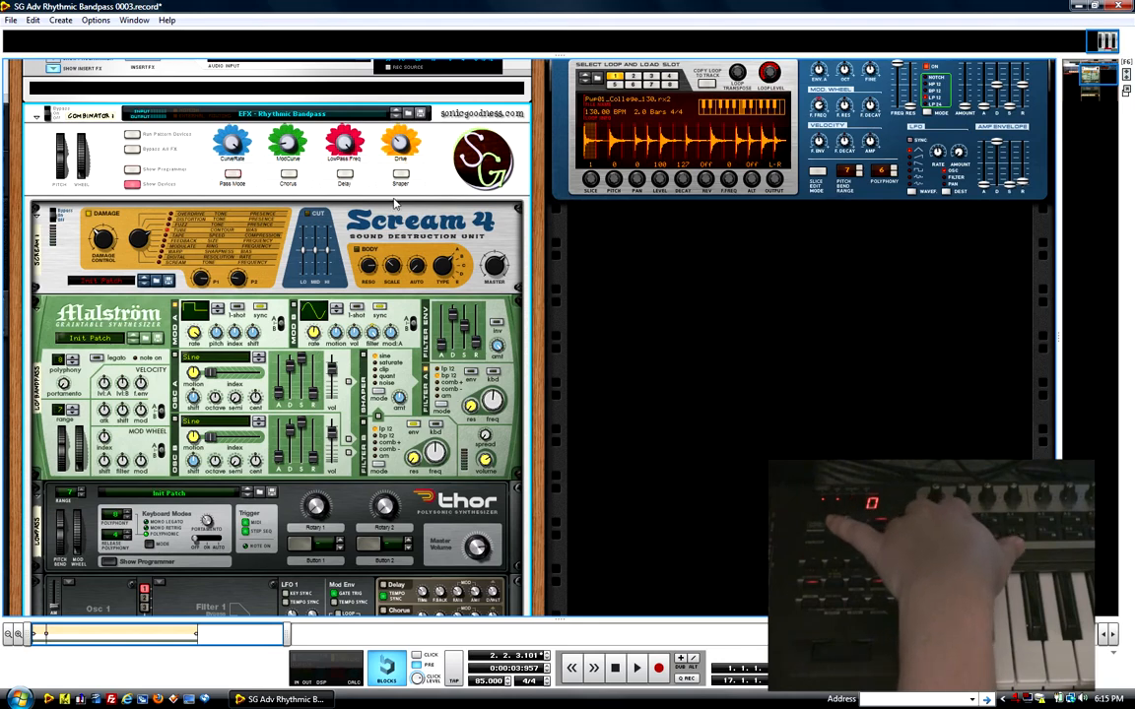
Step: Try the Combinator's Delay and Shaper switches while checking the Delay and Chorus section in Thor
scroll(394, 459, down, 3)
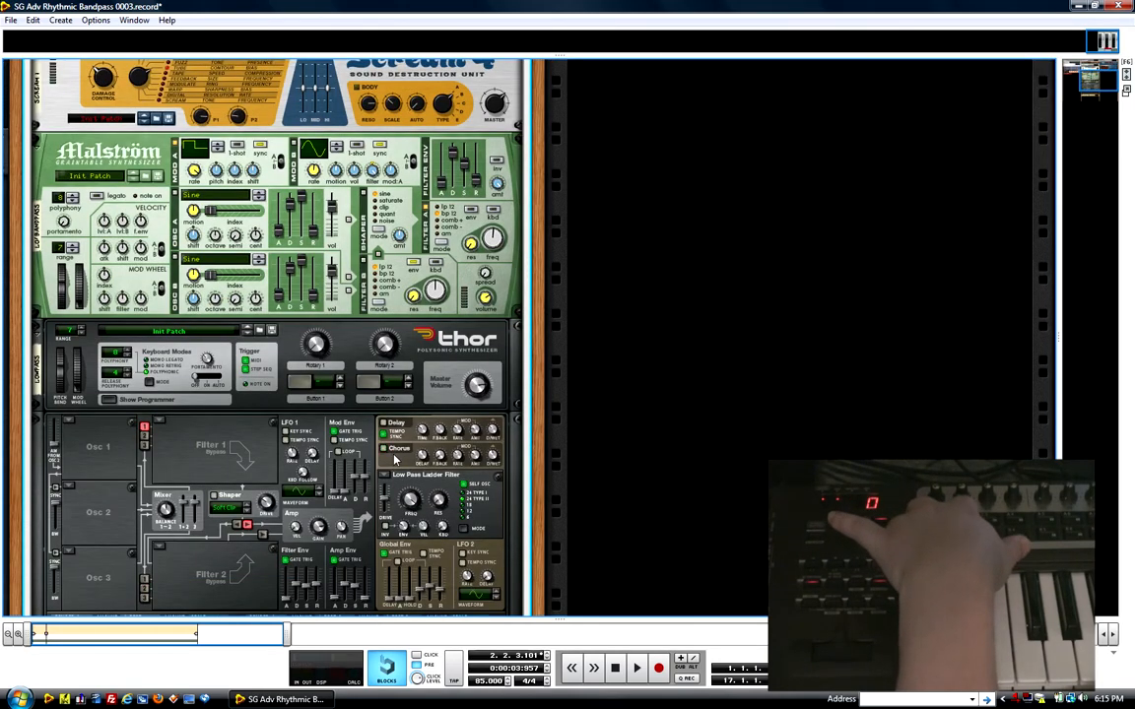
scroll(397, 459, up, 3)
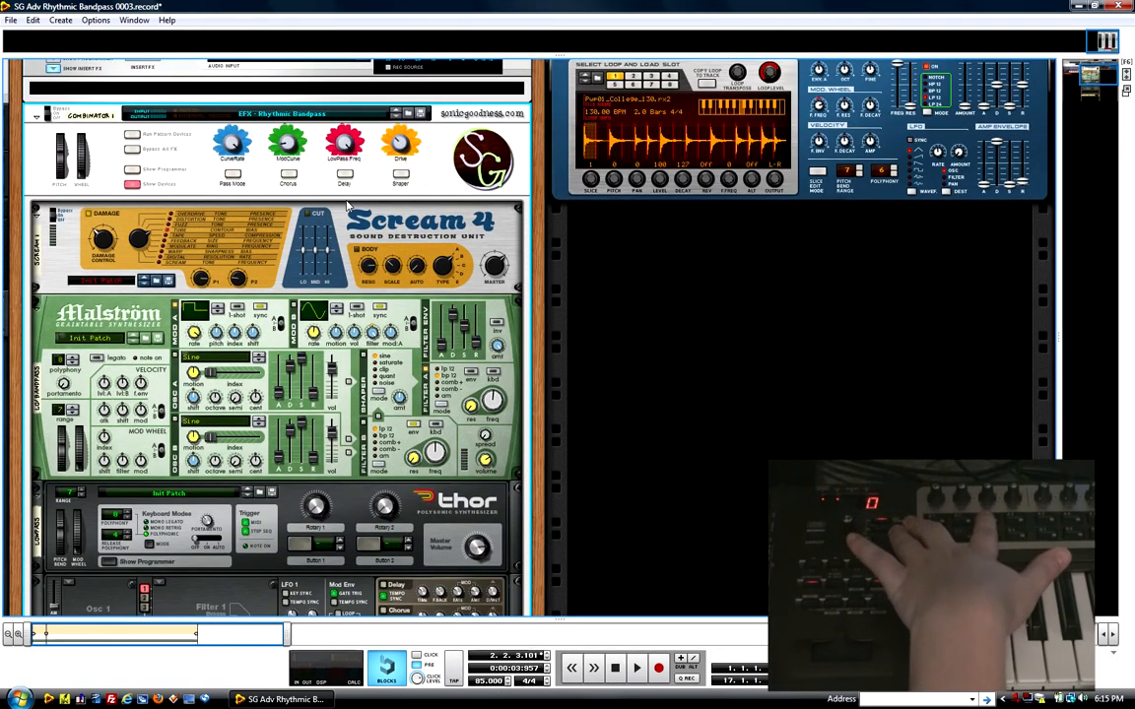
scroll(424, 492, down, 1)
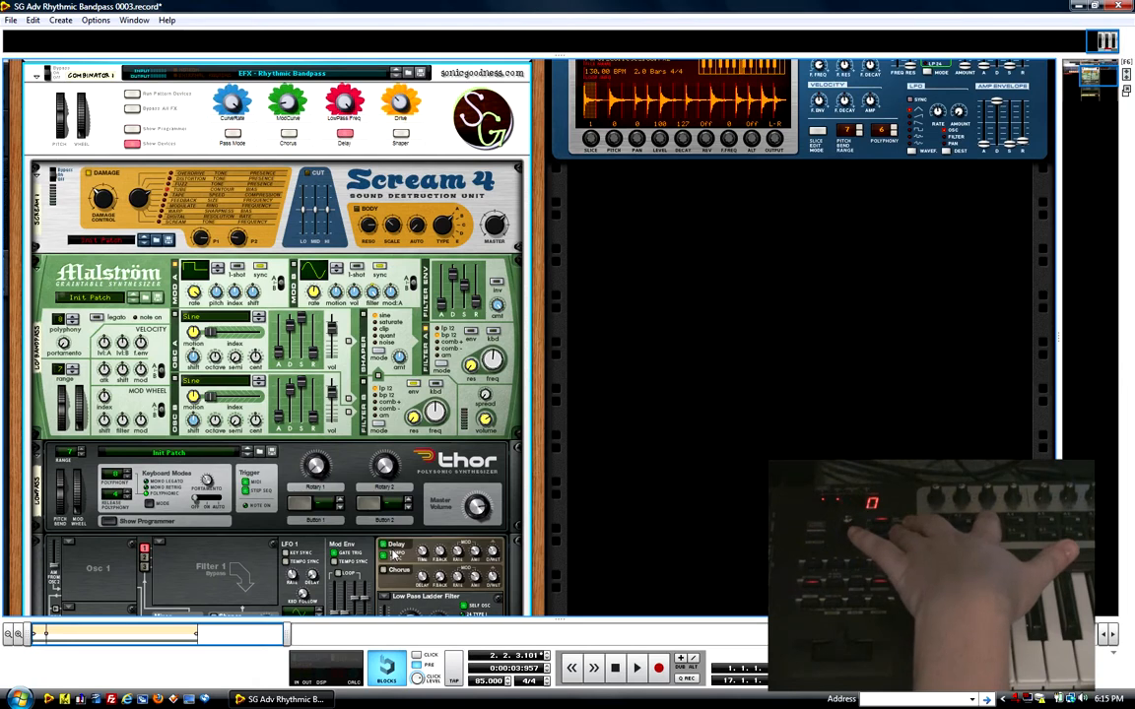
click(401, 135)
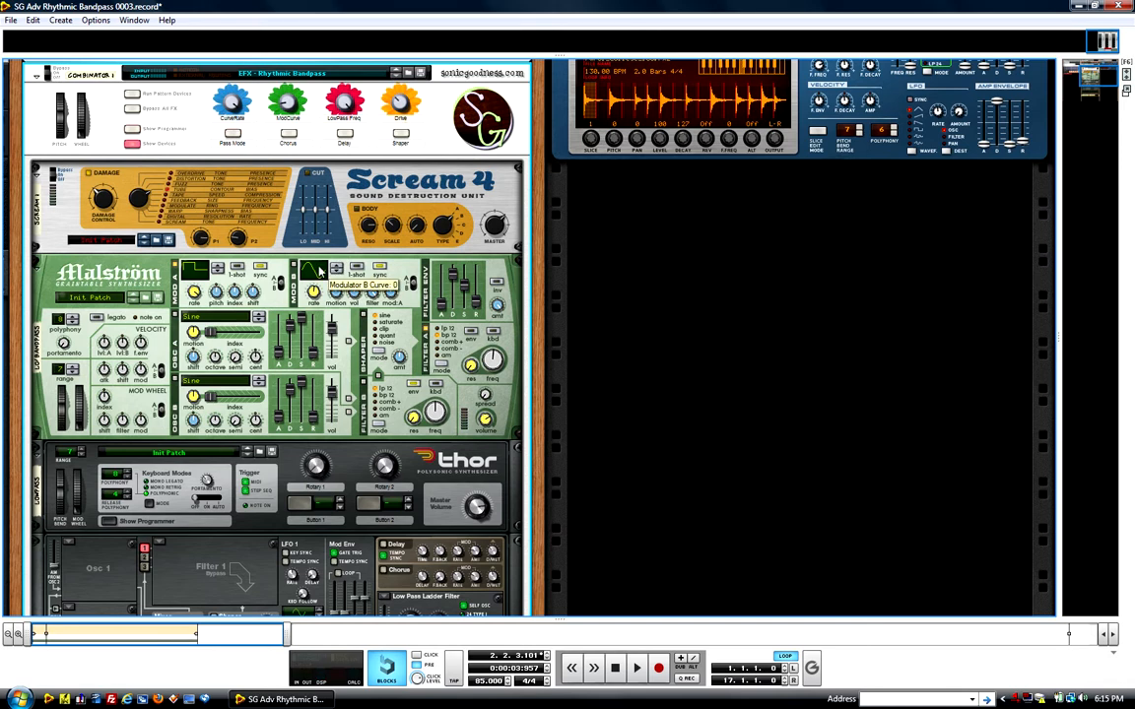
Step: Review the Previously Malström's Modulator A Rate automation in the sequencer, and examine the Malström modulators inside the Combinator
scroll(320, 245, up, 2)
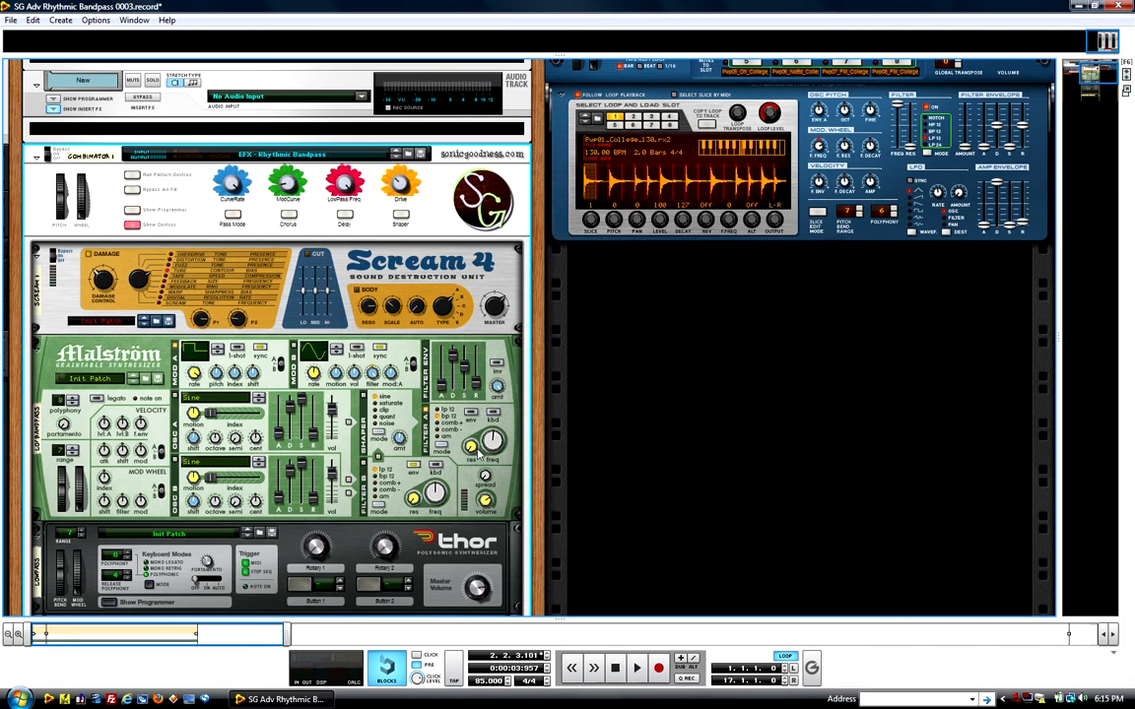
scroll(292, 286, up, 3)
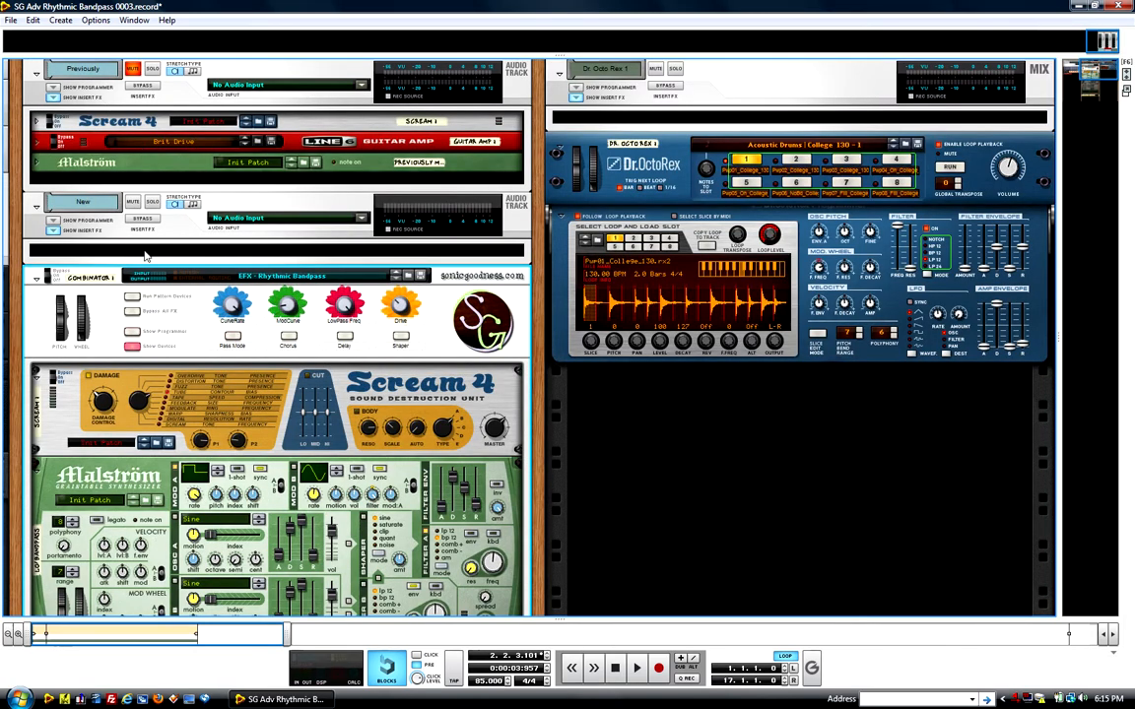
key(F7)
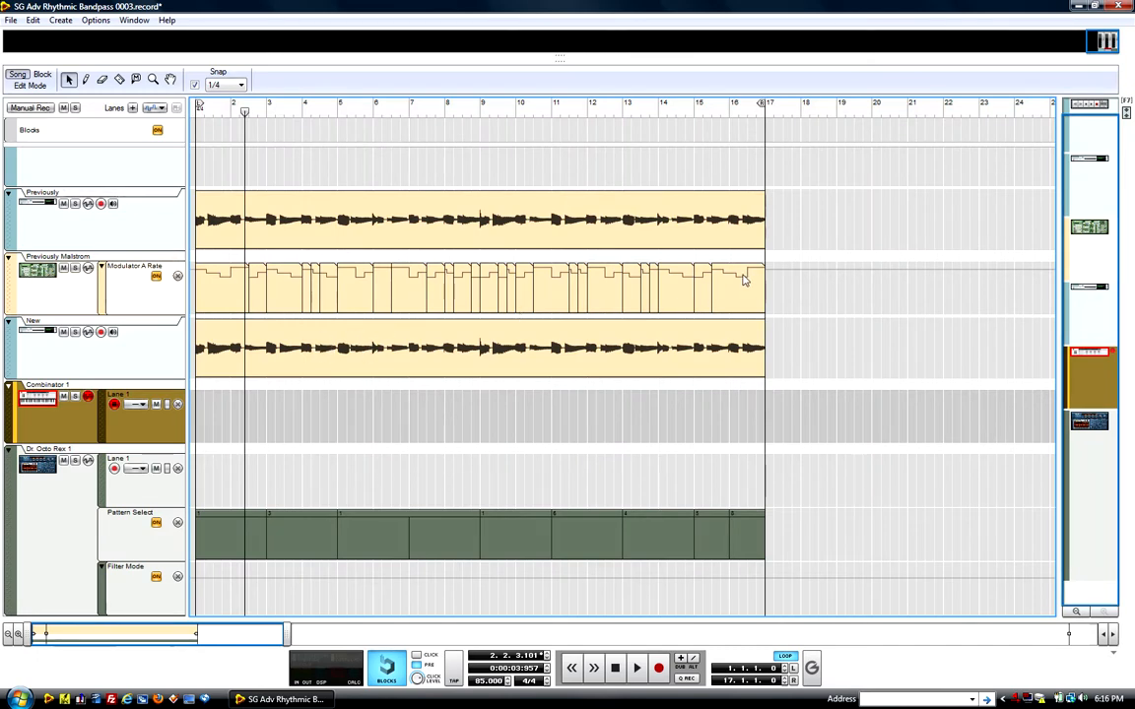
key(F6)
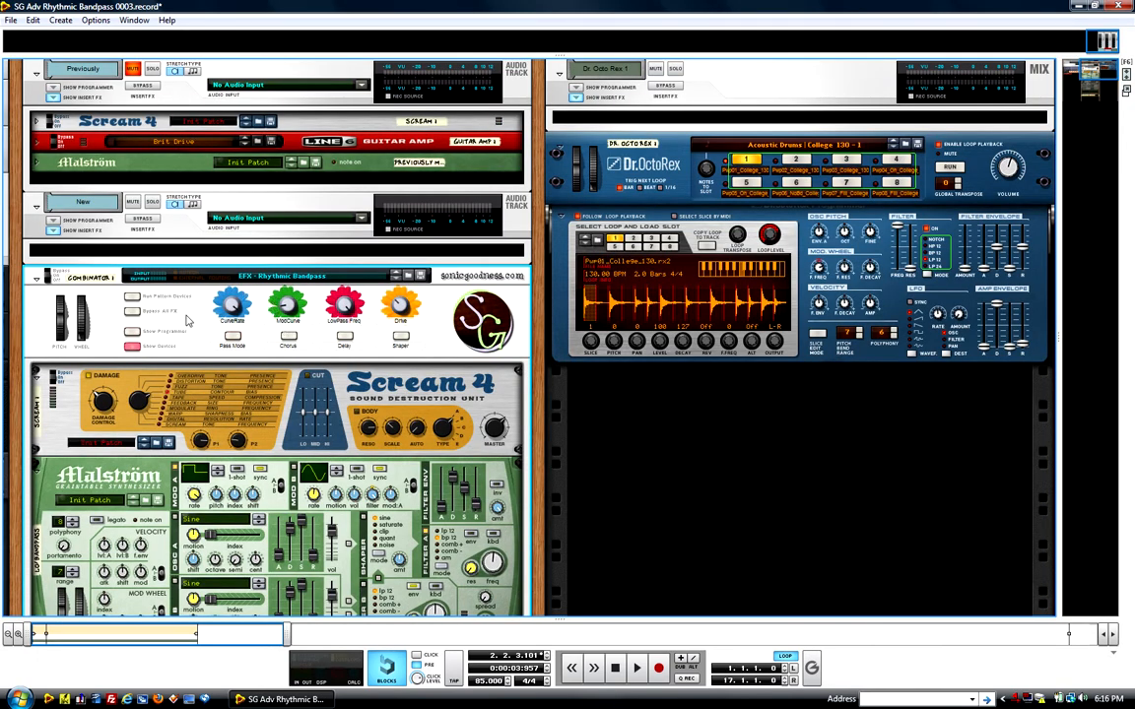
scroll(131, 363, down, 5)
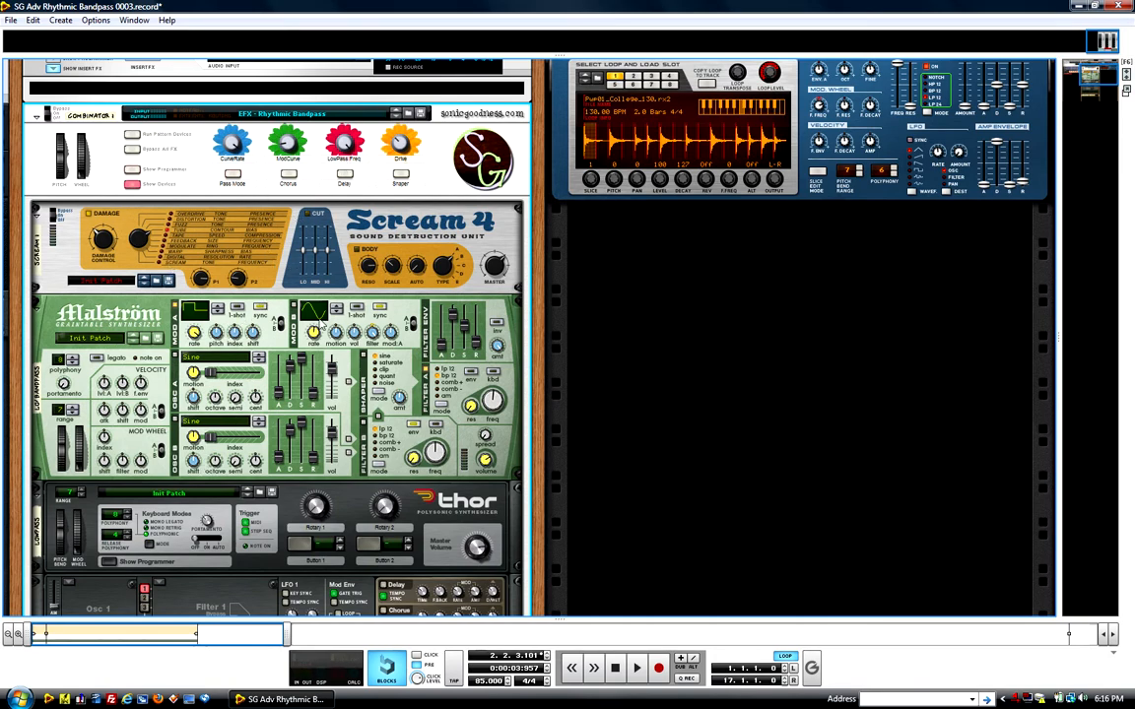
Step: Connect the New audio track's insert FX jacks to Combinator 1's input and output on the rear of the rack
scroll(320, 328, down, 13)
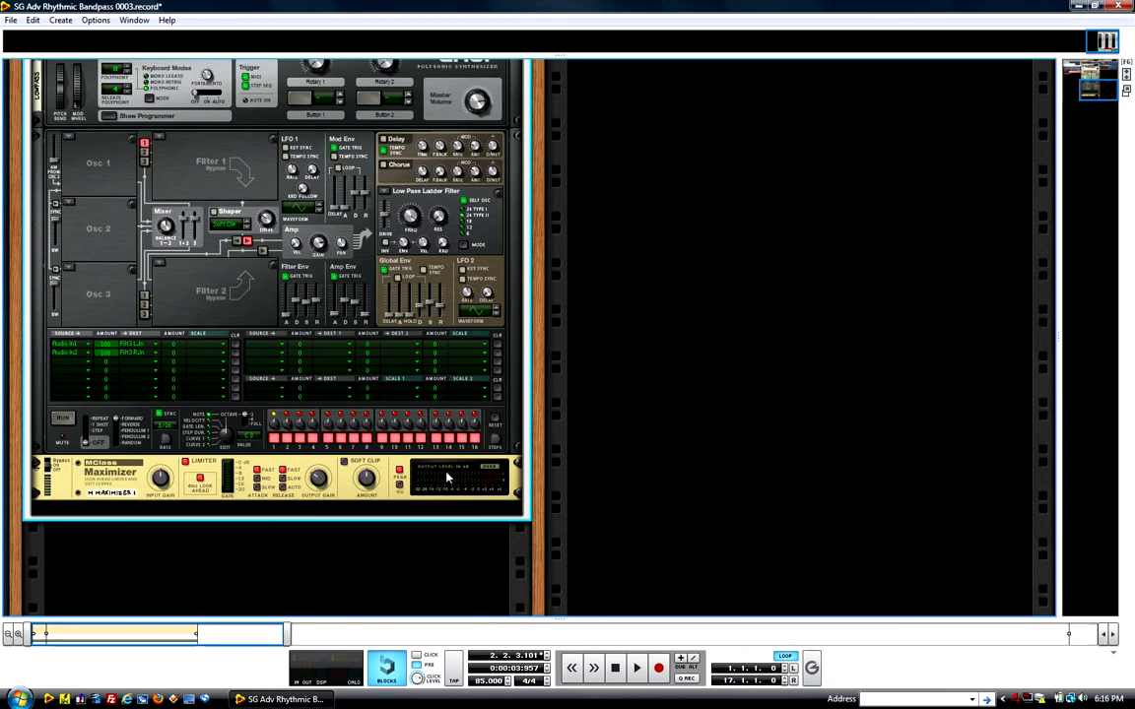
scroll(116, 493, up, 18)
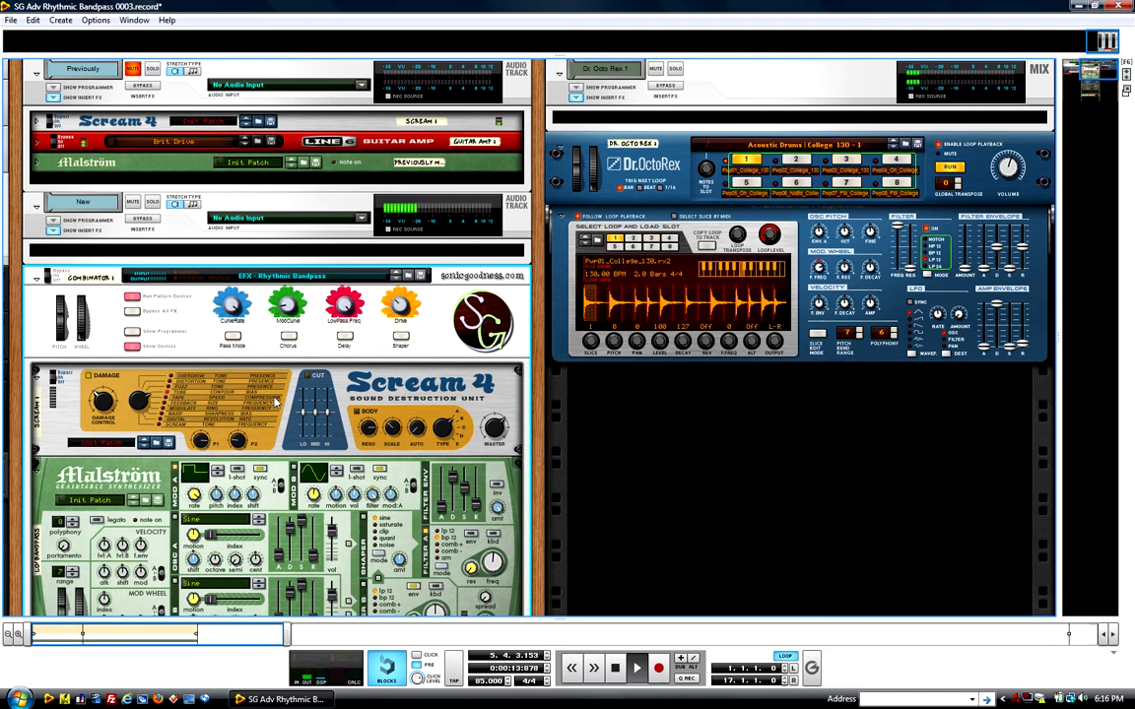
key(Tab)
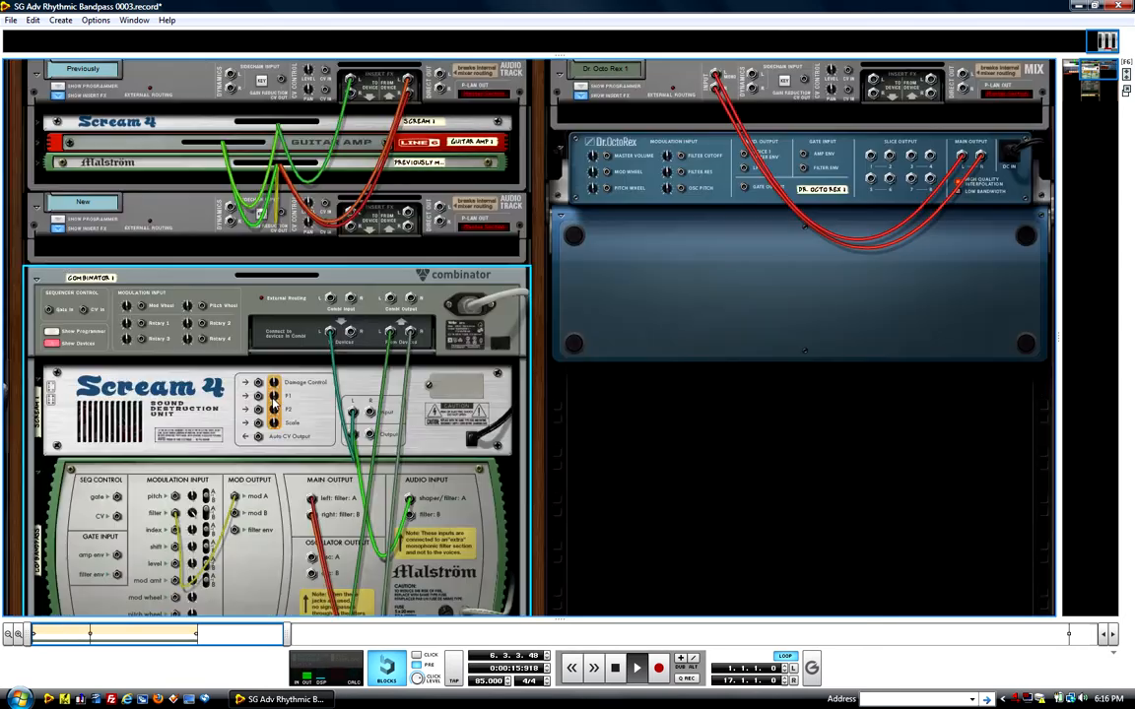
drag(352, 214, 408, 216)
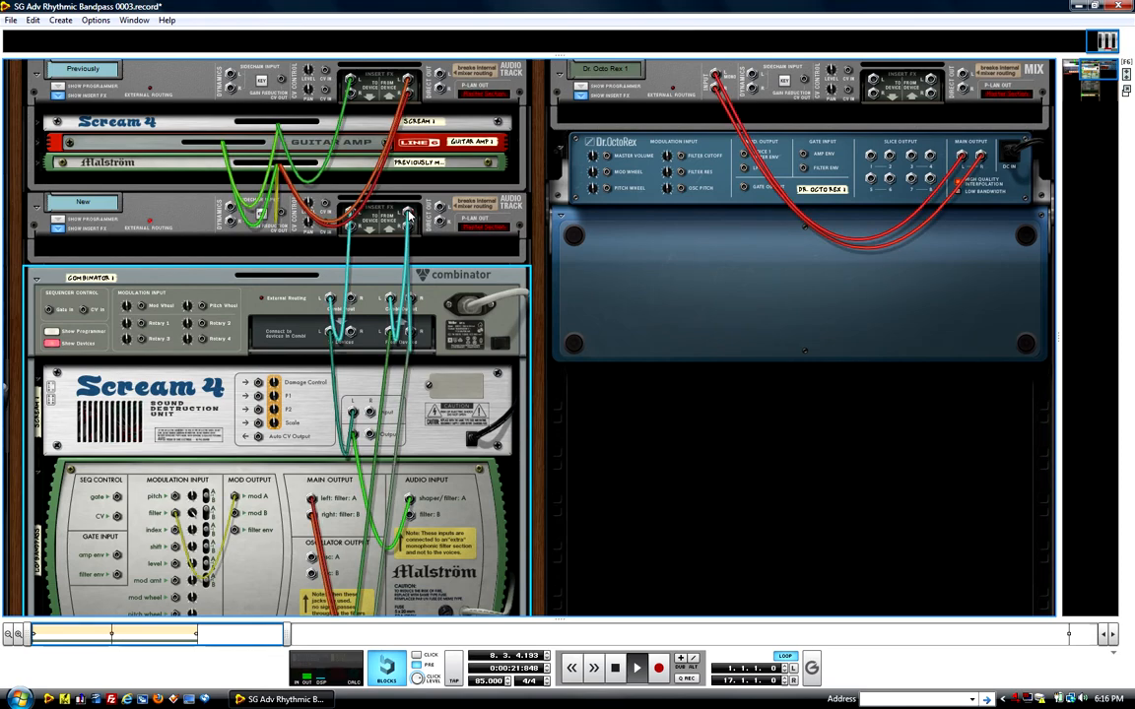
key(Tab)
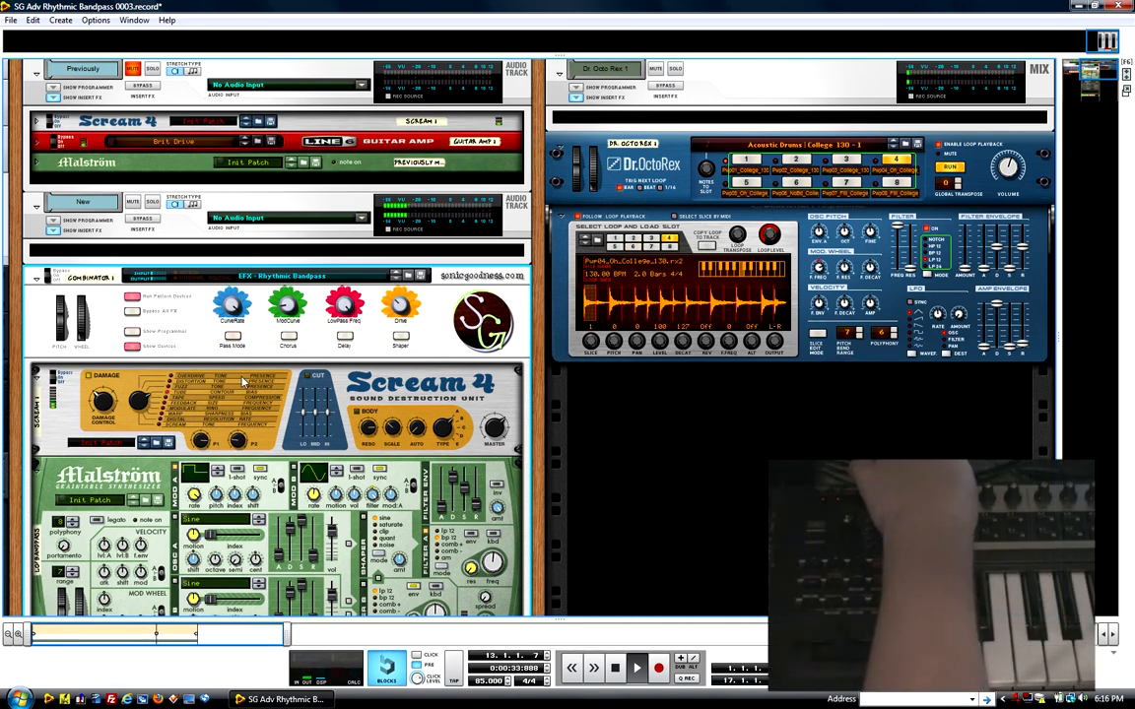
Step: Check Thor's Delay section and the Malström modulators inside Combinator 1, and show the Combinator's programmer
scroll(243, 380, down, 1)
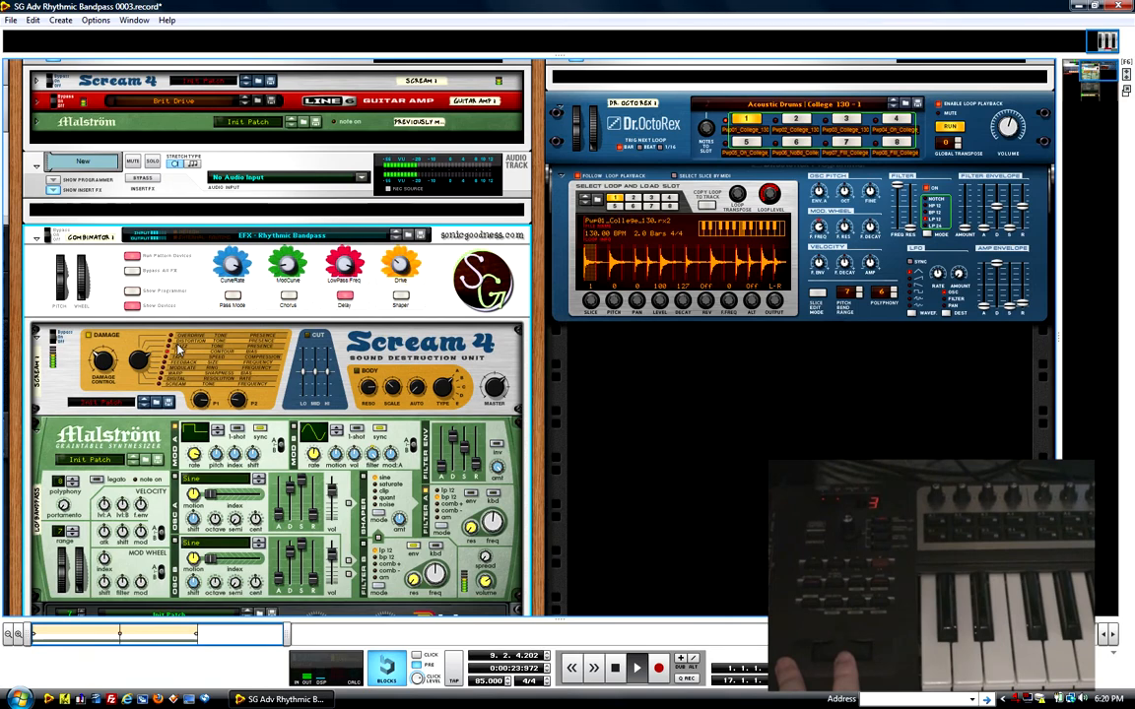
scroll(345, 496, down, 4)
scroll(345, 496, down, 2)
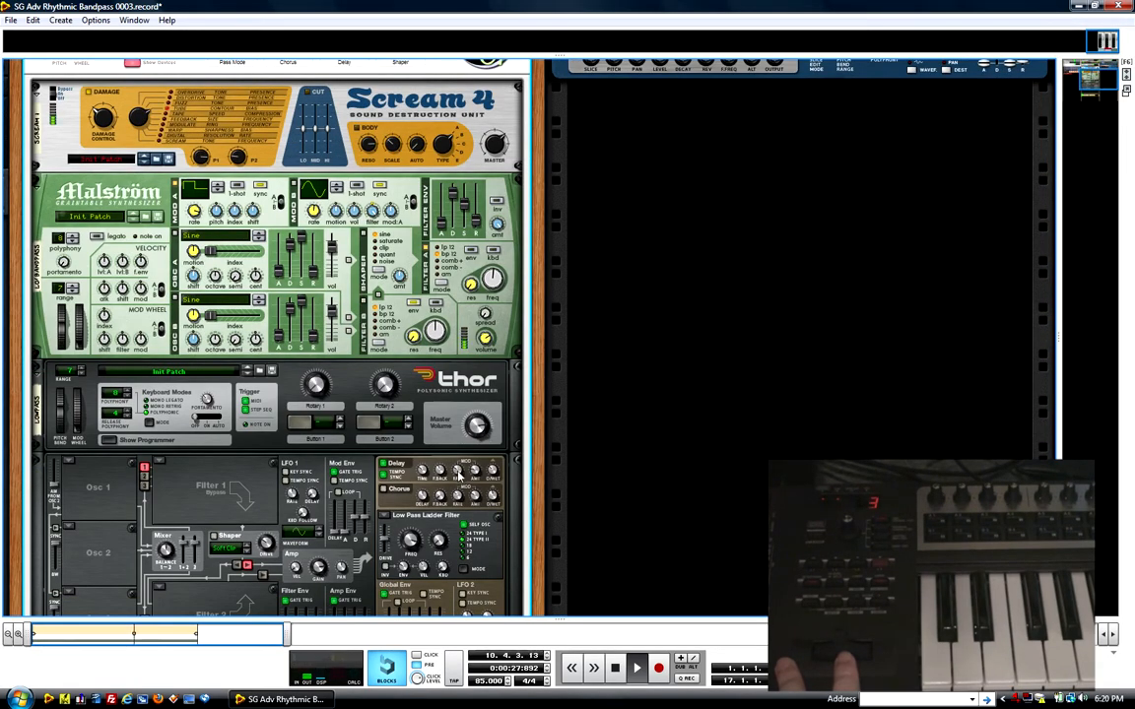
scroll(458, 476, up, 5)
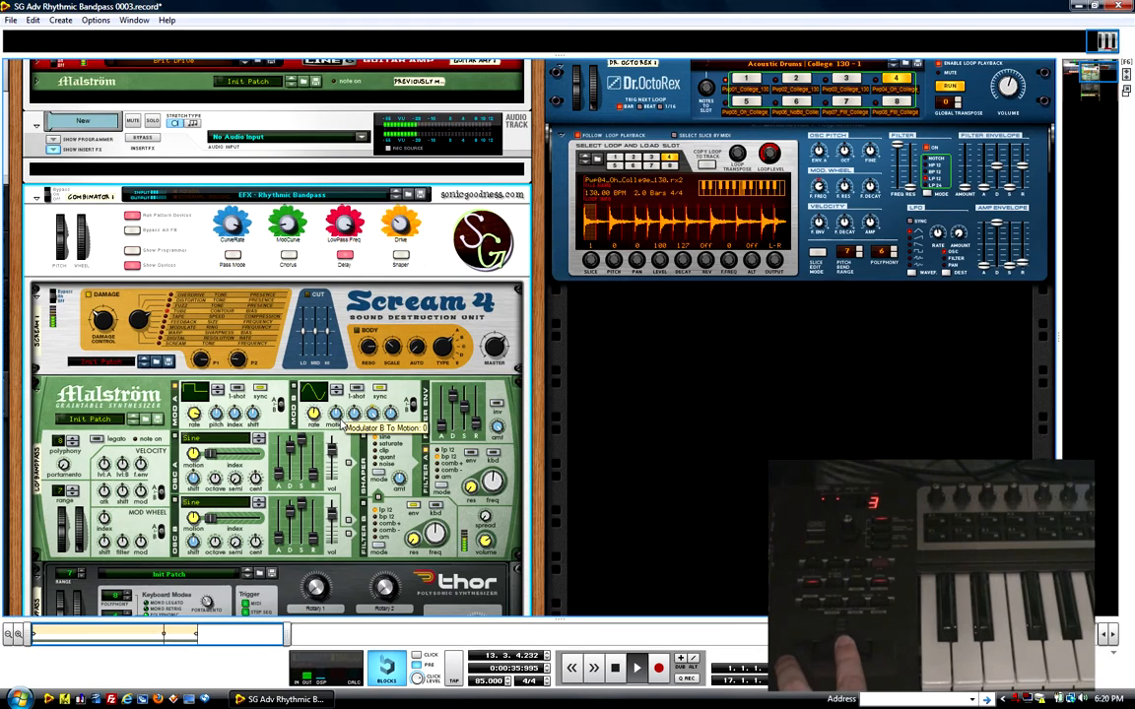
scroll(340, 422, down, 3)
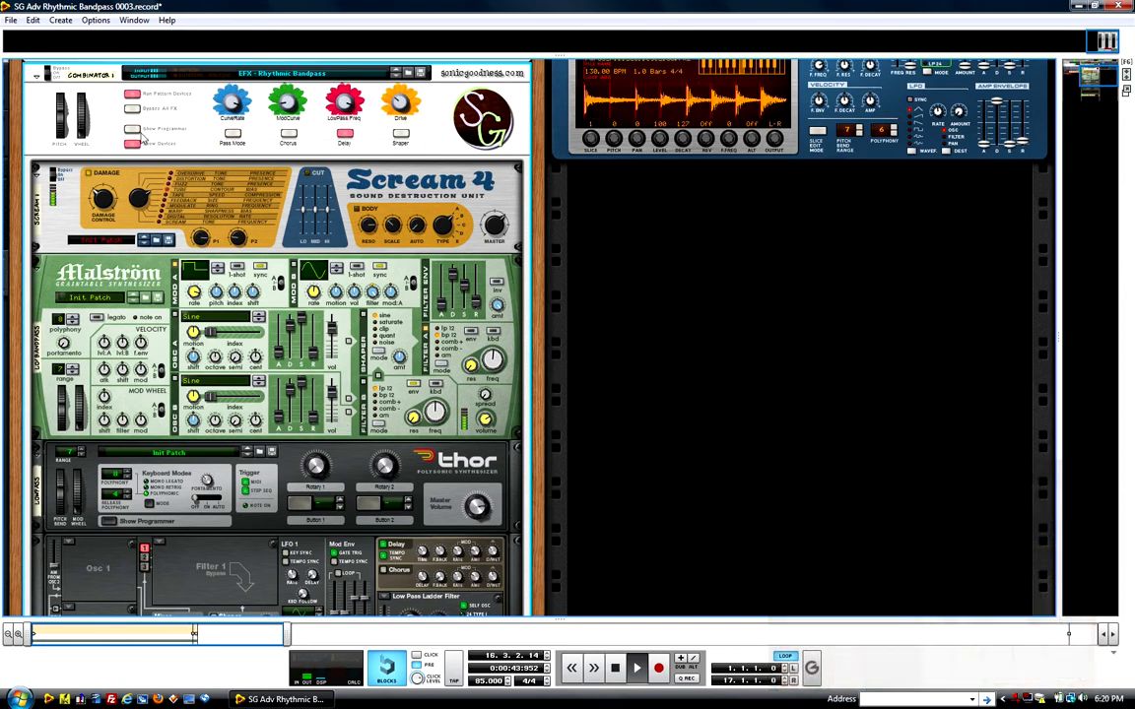
click(132, 129)
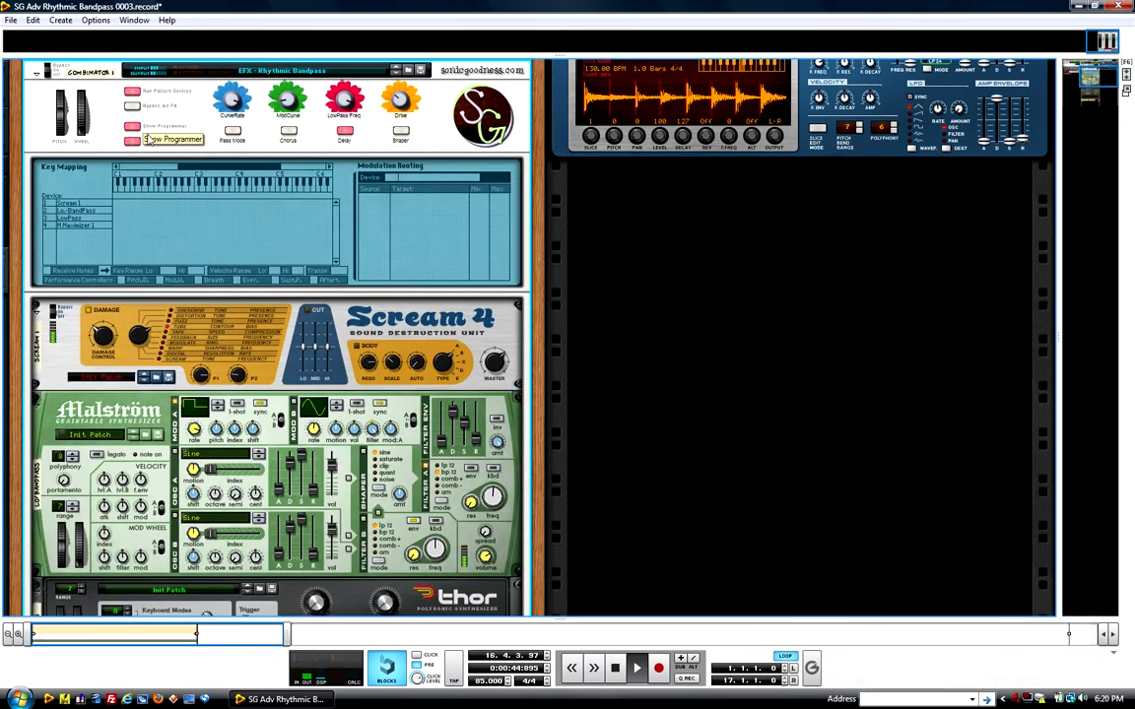
Step: In the Combinator's modulation routing for the LowPass device, assign the Mod Wheel to Delay Rate
click(82, 217)
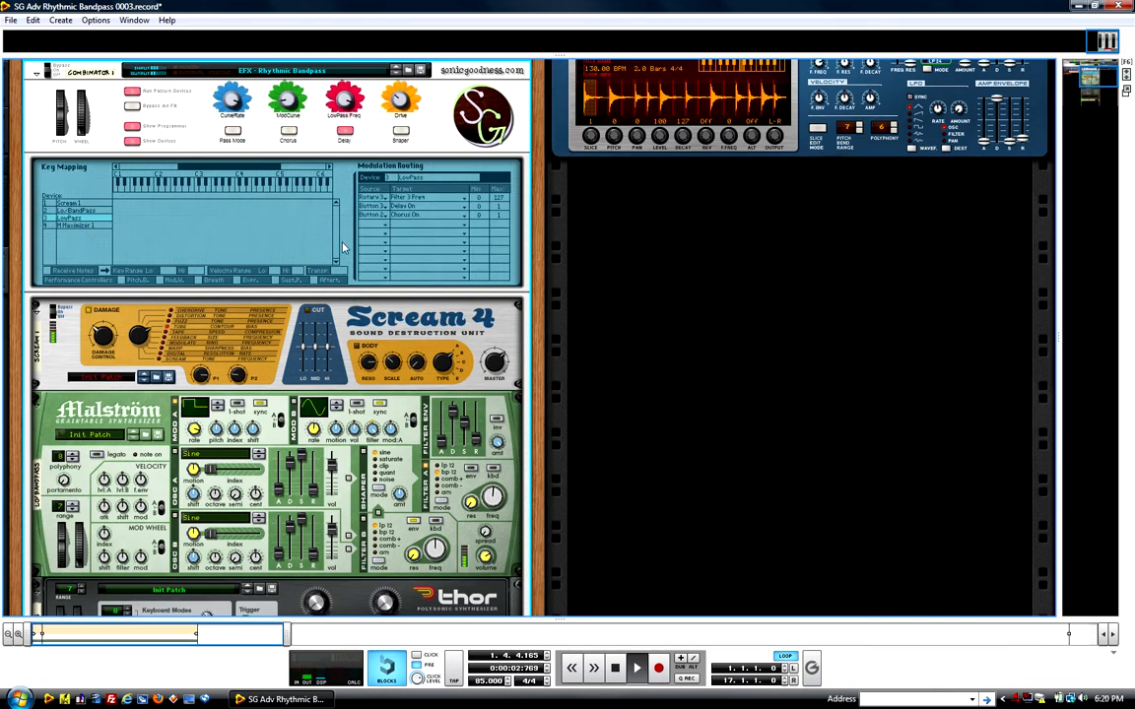
click(377, 229)
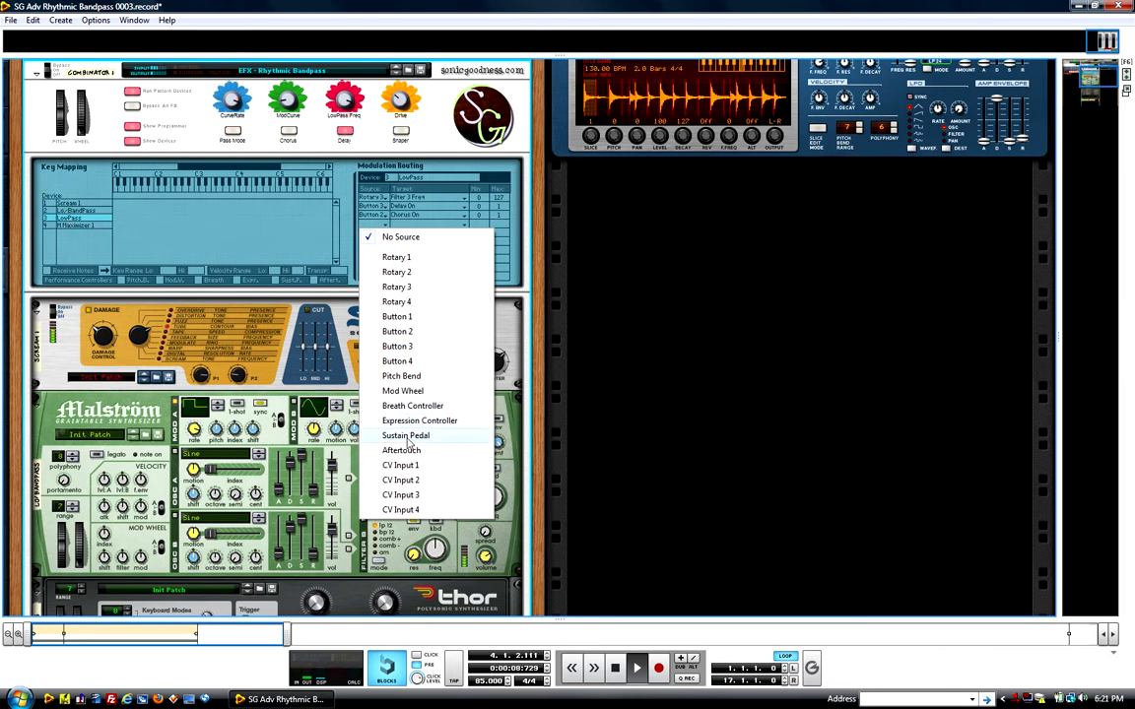
click(403, 391)
click(409, 228)
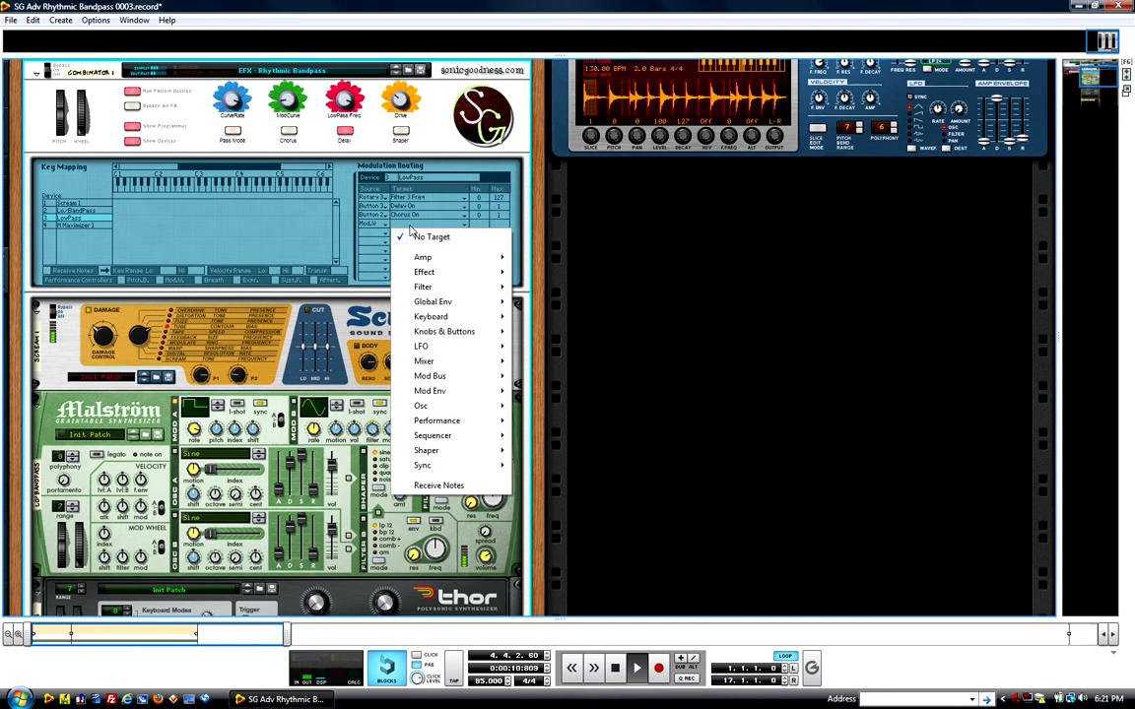
mouse_move(444, 275)
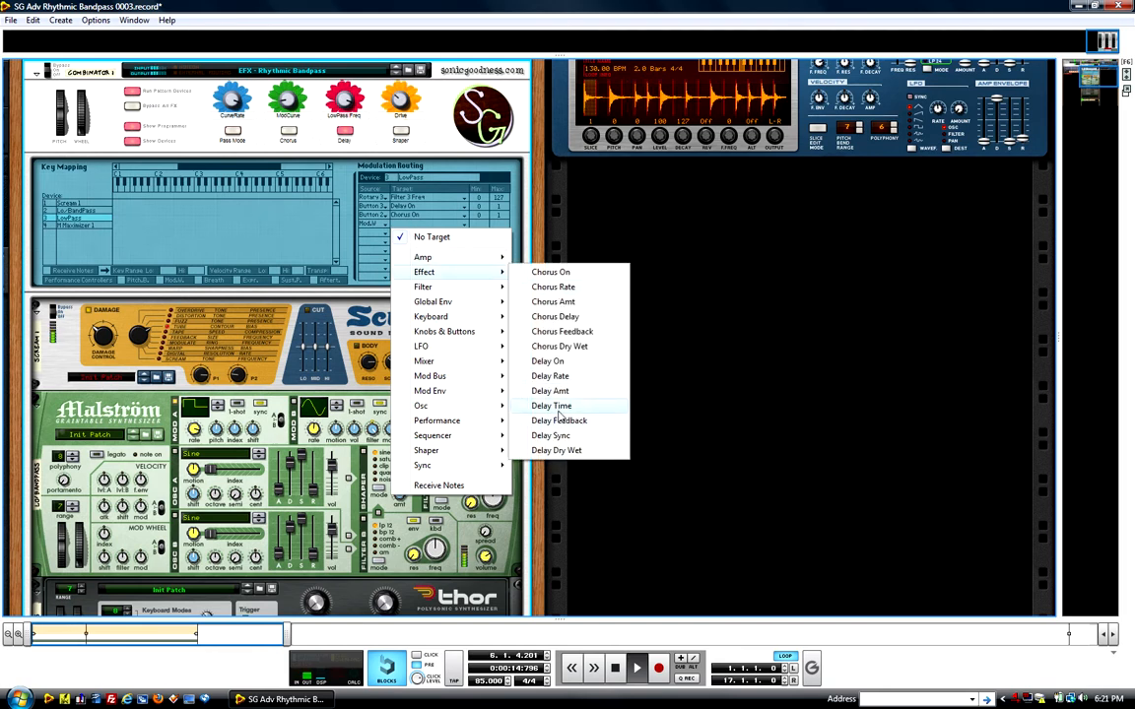
click(551, 377)
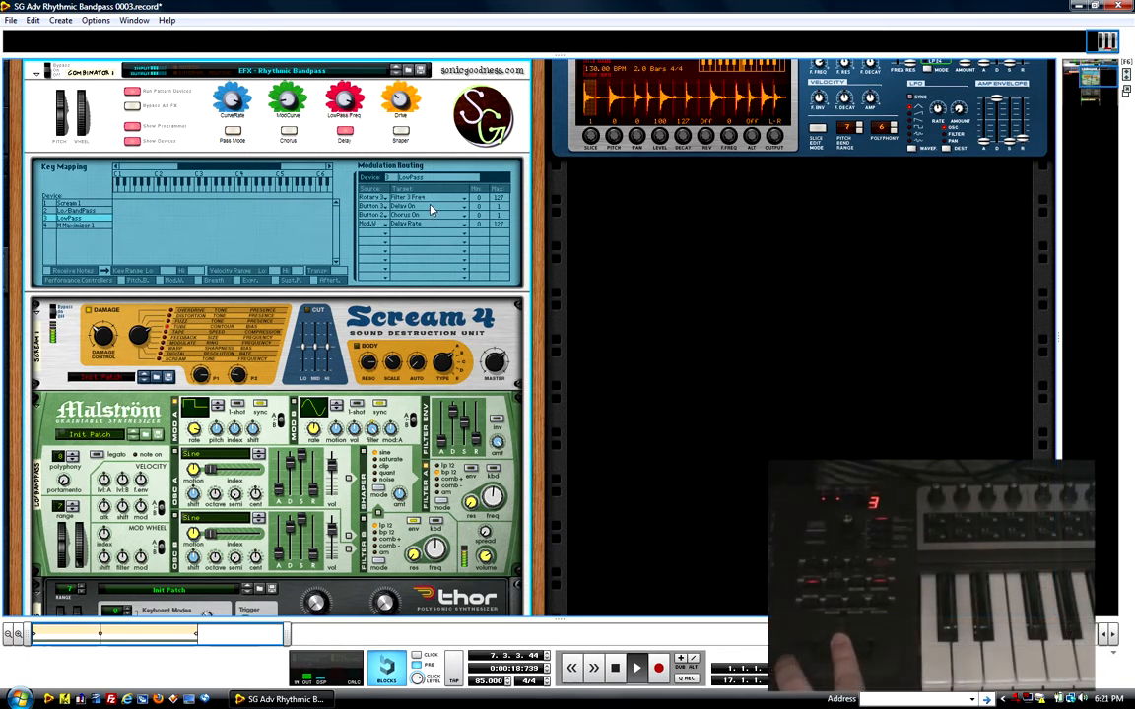
Step: Check how Thor's Delay Rate knob responds to the mod wheel, and review the Combinator's CurveRate and Pass Mode controls
scroll(391, 200, down, 3)
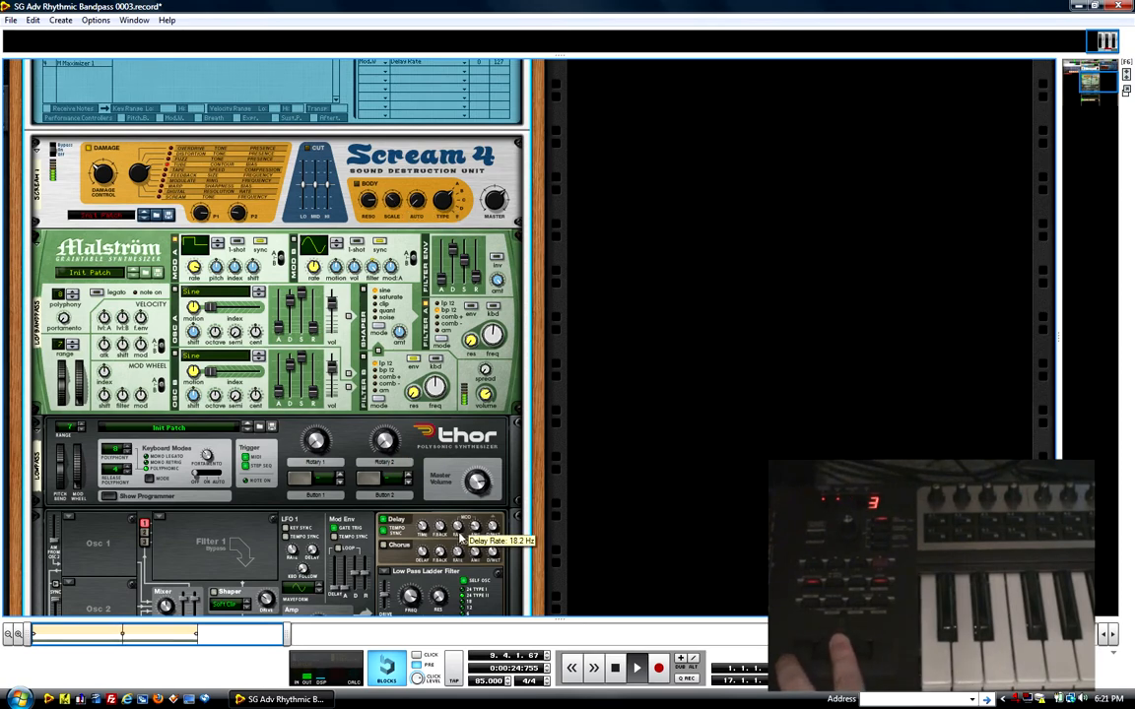
scroll(459, 537, up, 4)
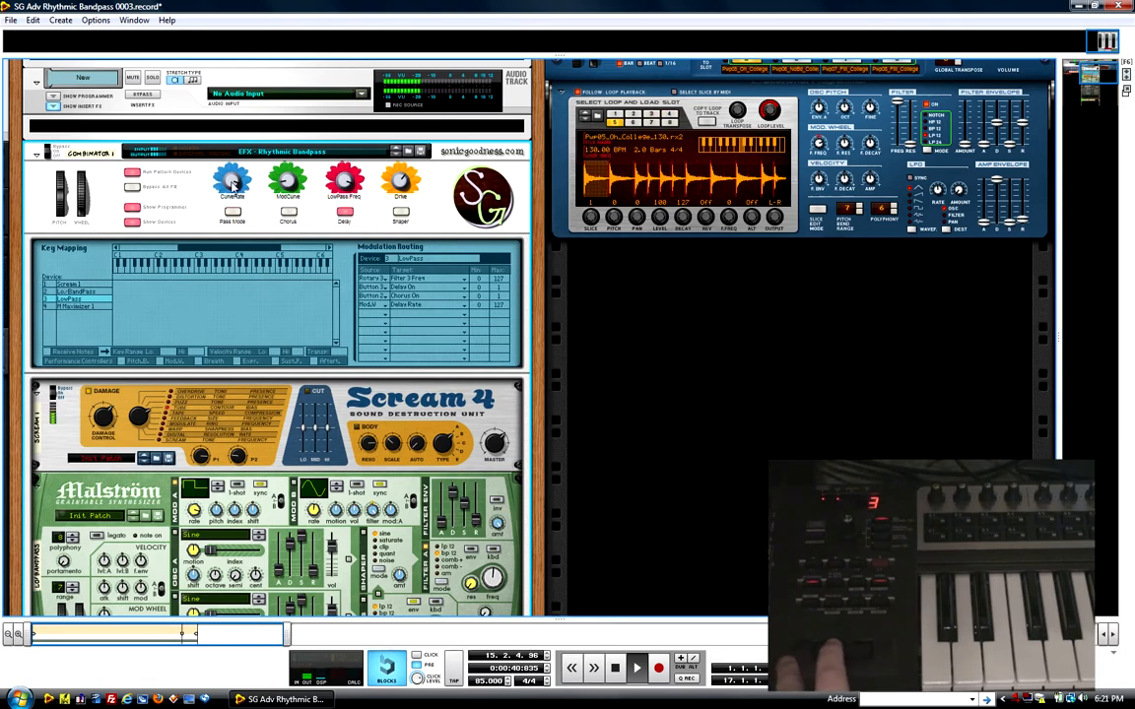
drag(237, 184, 237, 210)
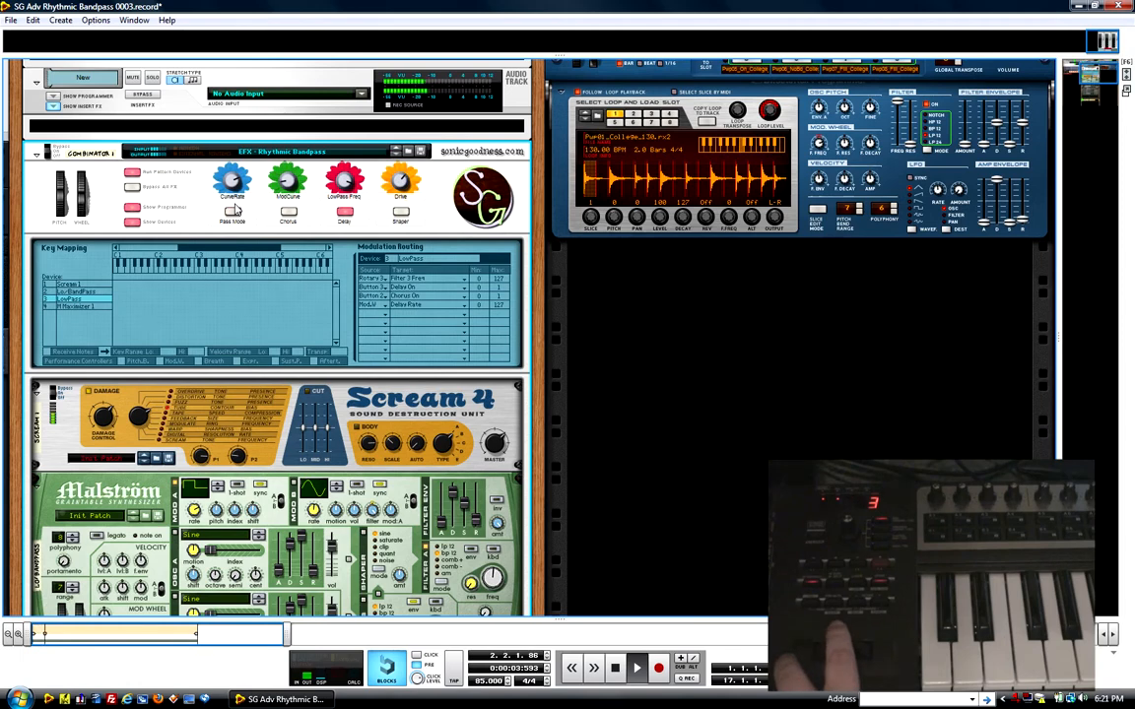
scroll(243, 223, down, 2)
scroll(244, 226, down, 3)
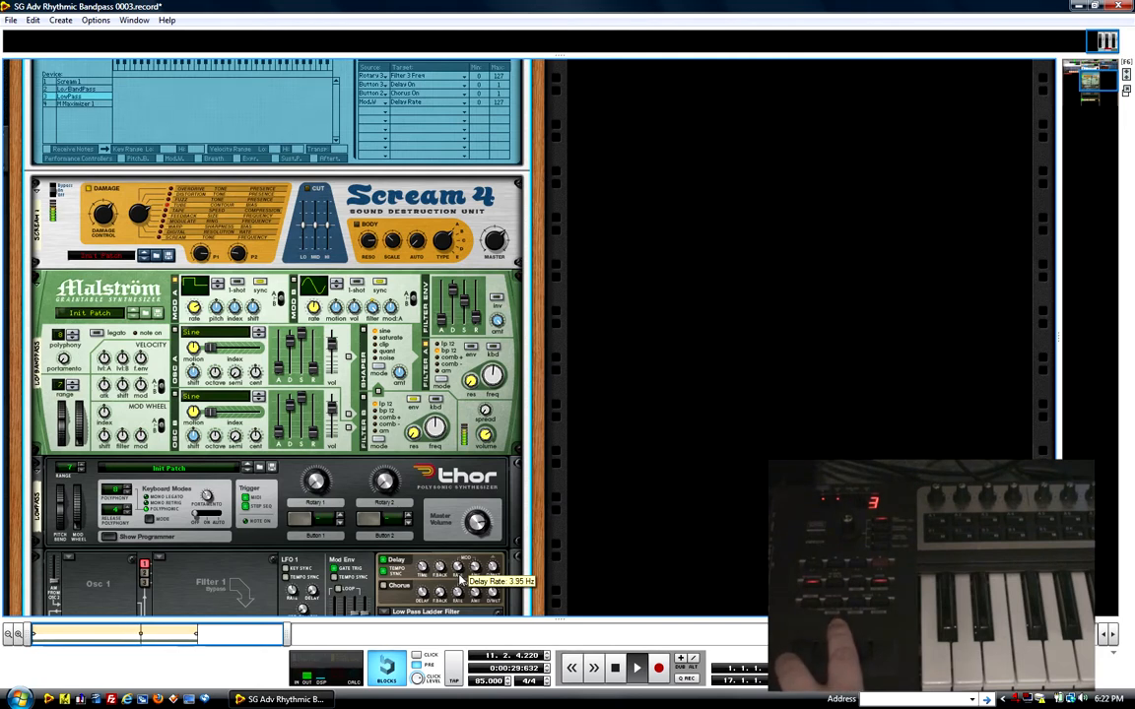
Step: In the Combinator's modulation routing for the Lo/BandPass device, assign Pitch Bend to Filter A Freq
scroll(134, 202, up, 5)
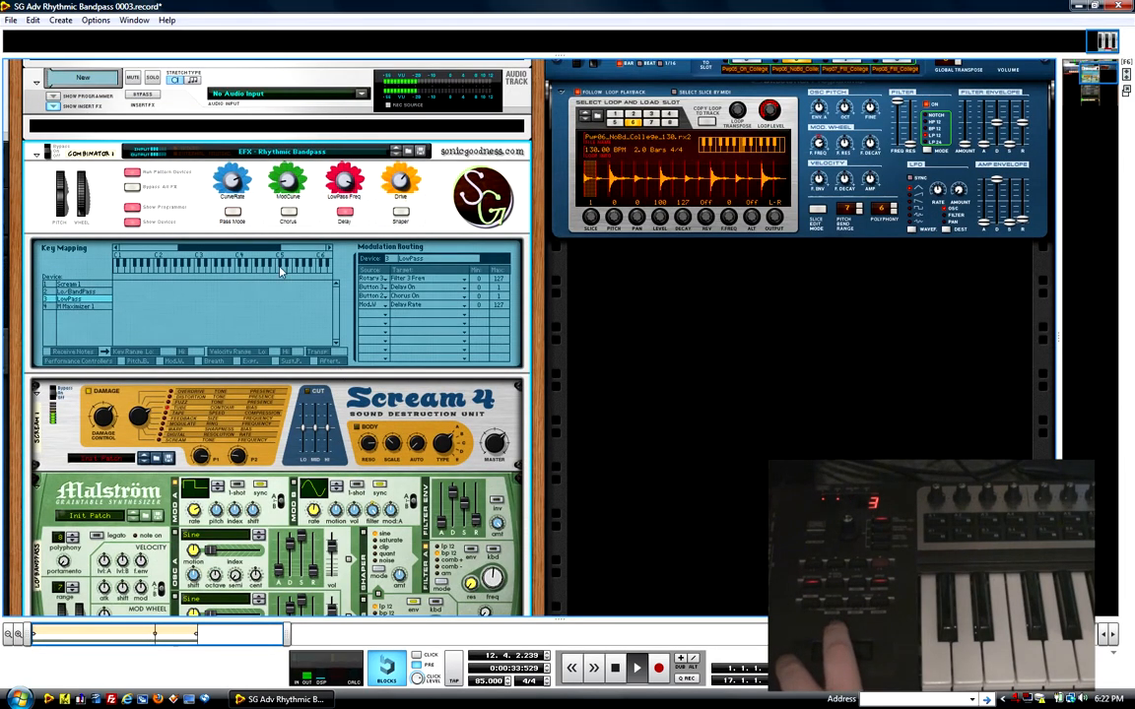
click(46, 292)
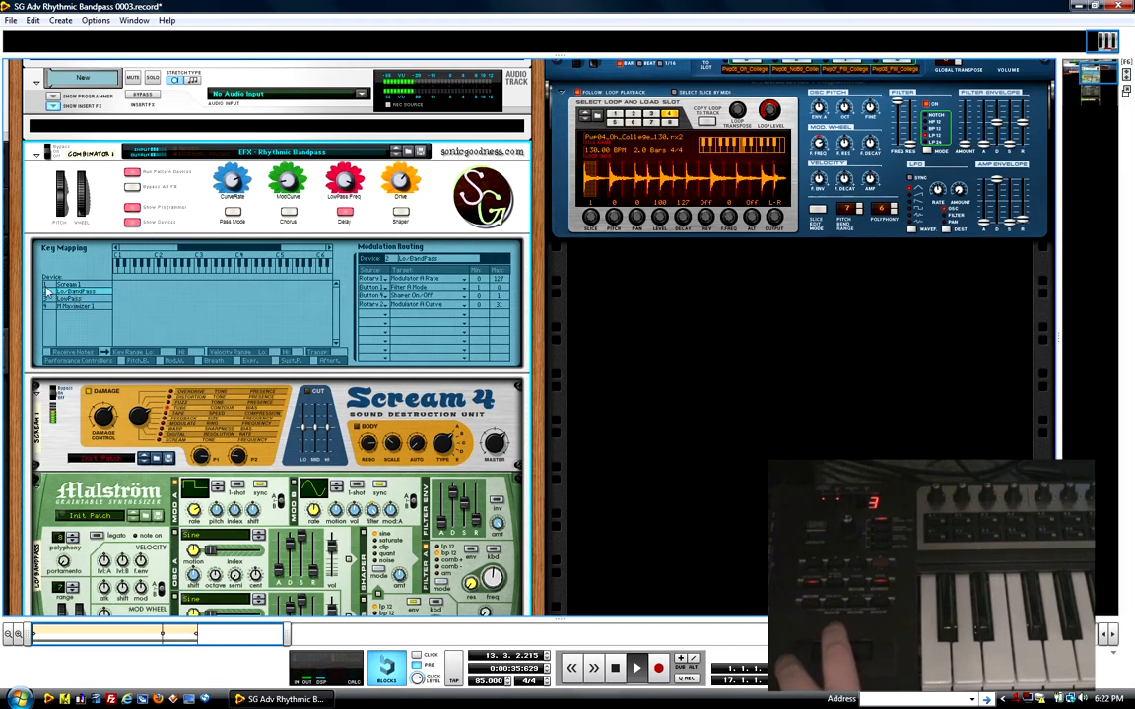
click(433, 328)
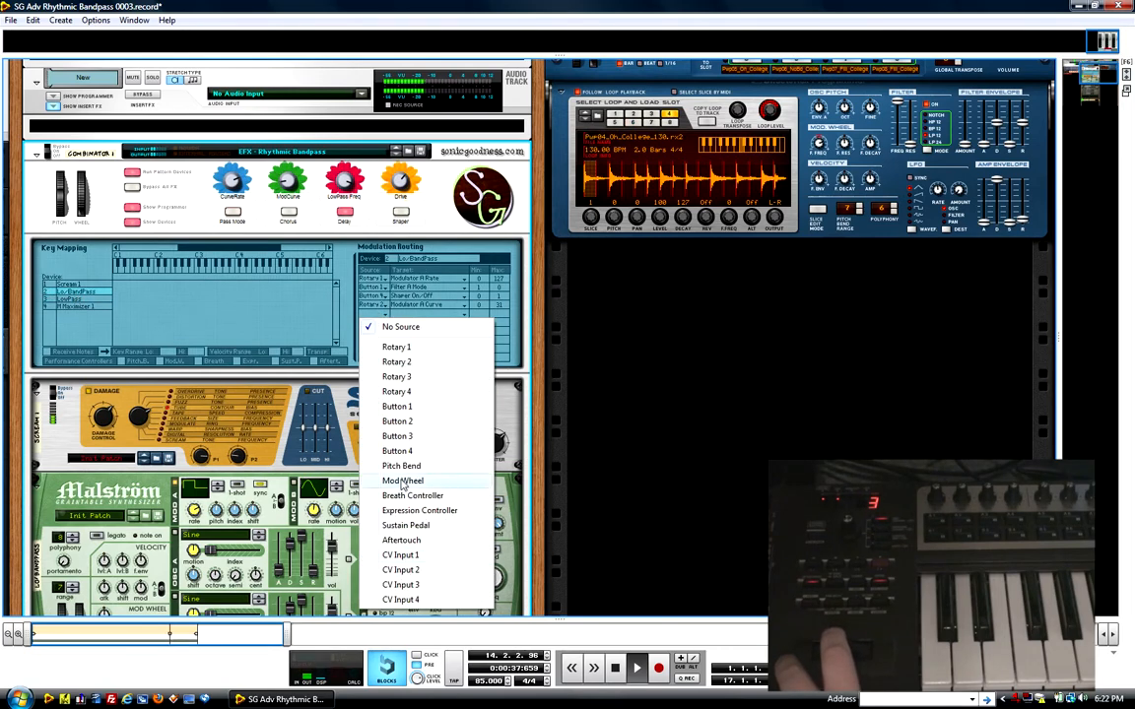
click(406, 466)
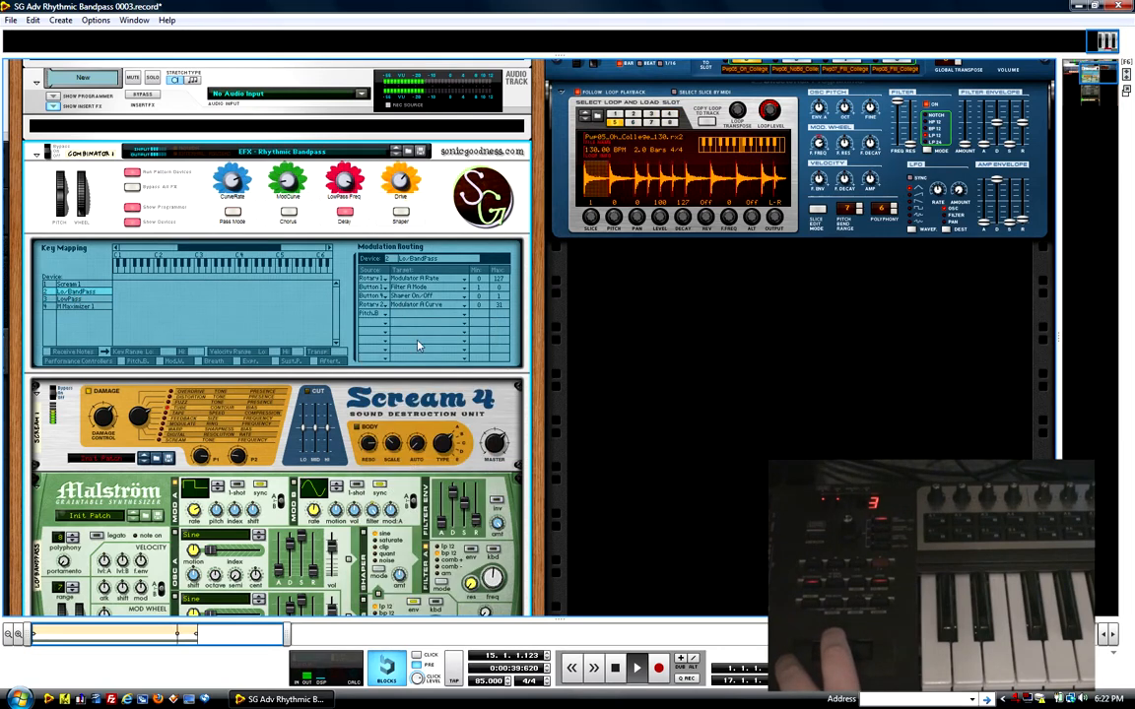
click(430, 315)
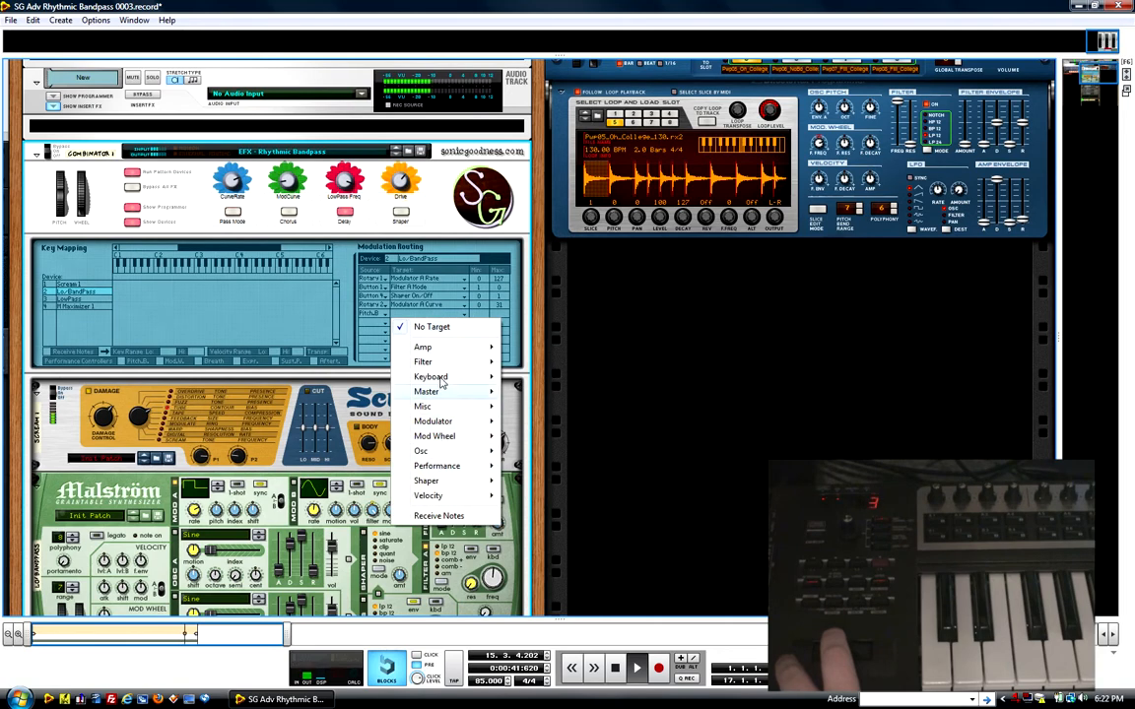
mouse_move(424, 362)
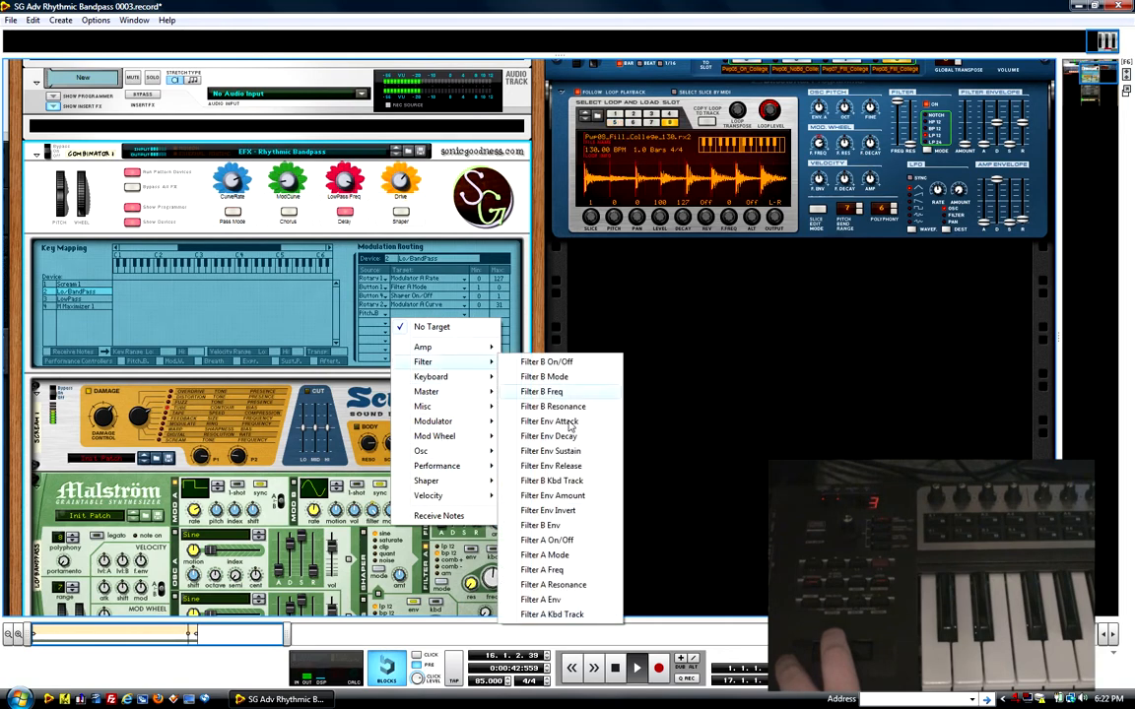
click(547, 570)
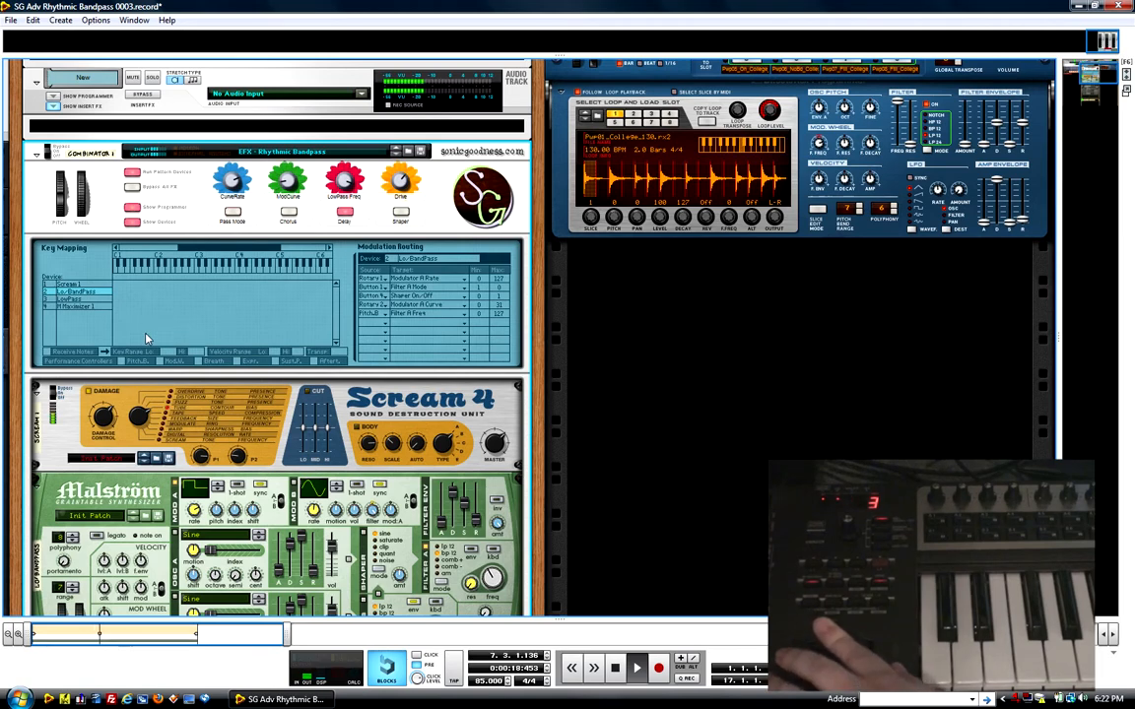
Step: Check the Malström's Filter A frequency knob and the devices below it while trying the controller assignments
scroll(145, 338, down, 4)
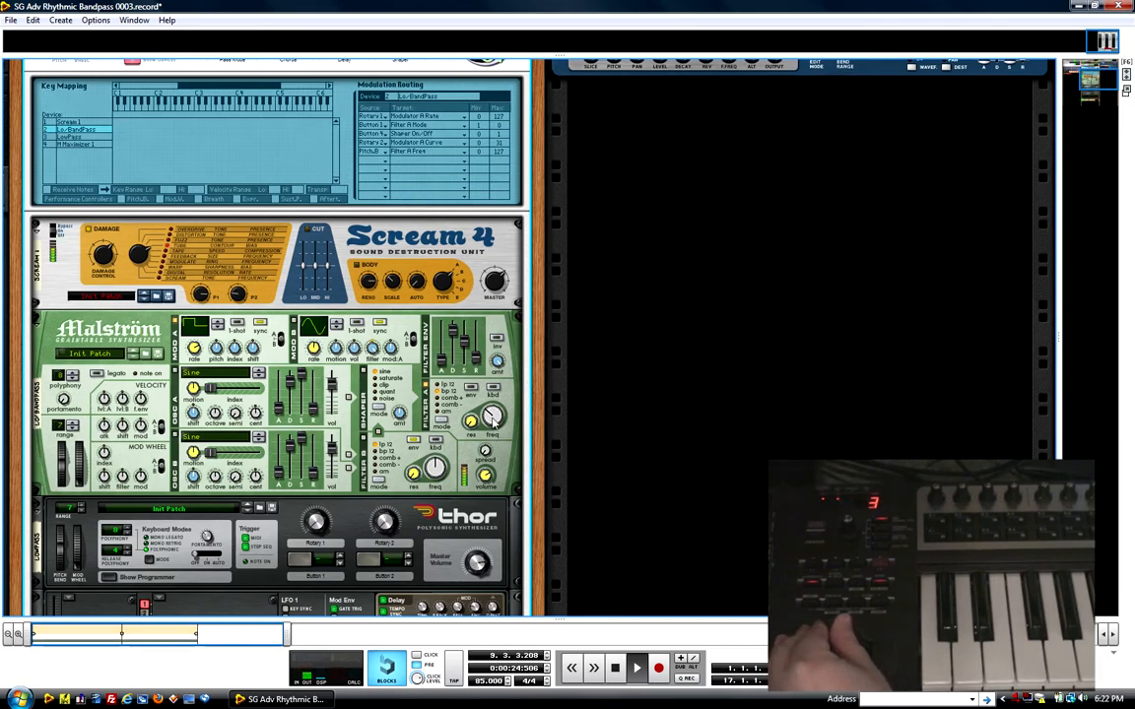
scroll(486, 450, down, 2)
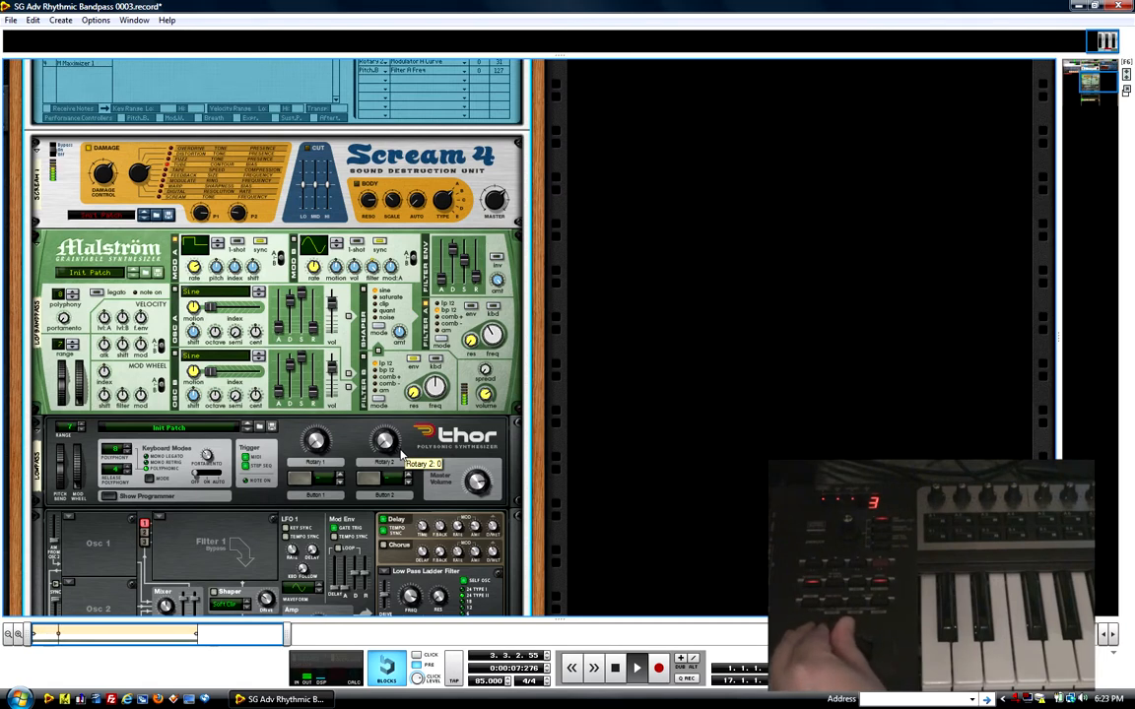
scroll(400, 448, up, 5)
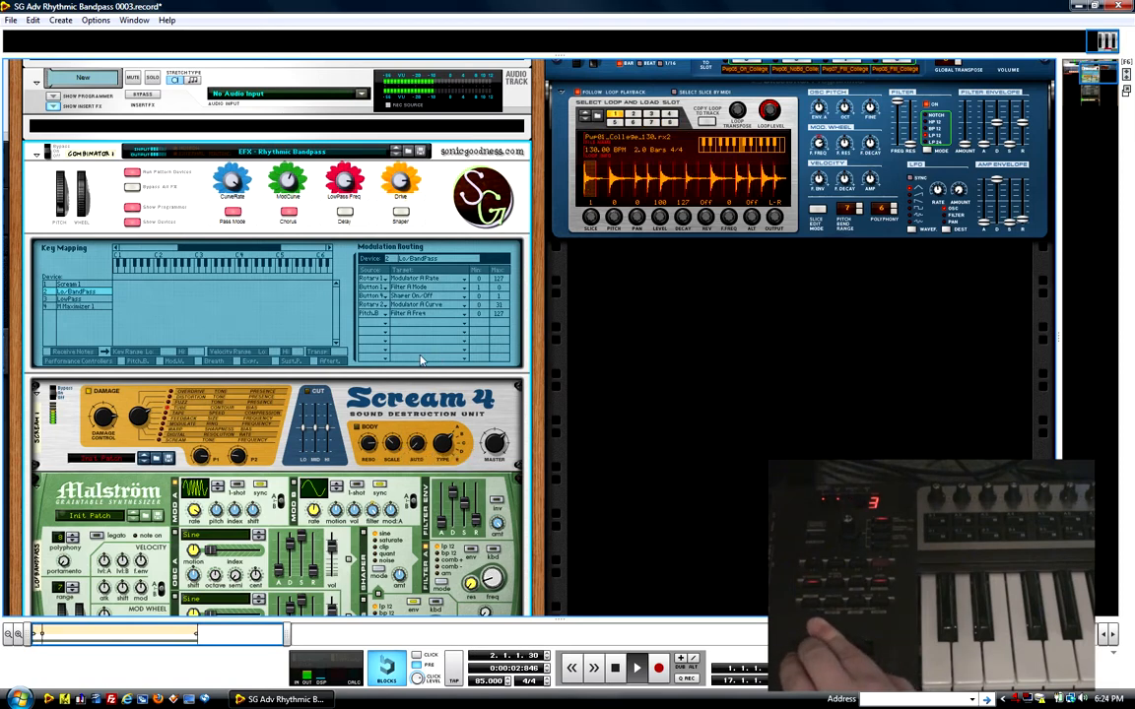
Step: Create a Scream 4 Distortion as an insert effect on the Dr. Octo Rex 1 mix channel
scroll(404, 277, up, 3)
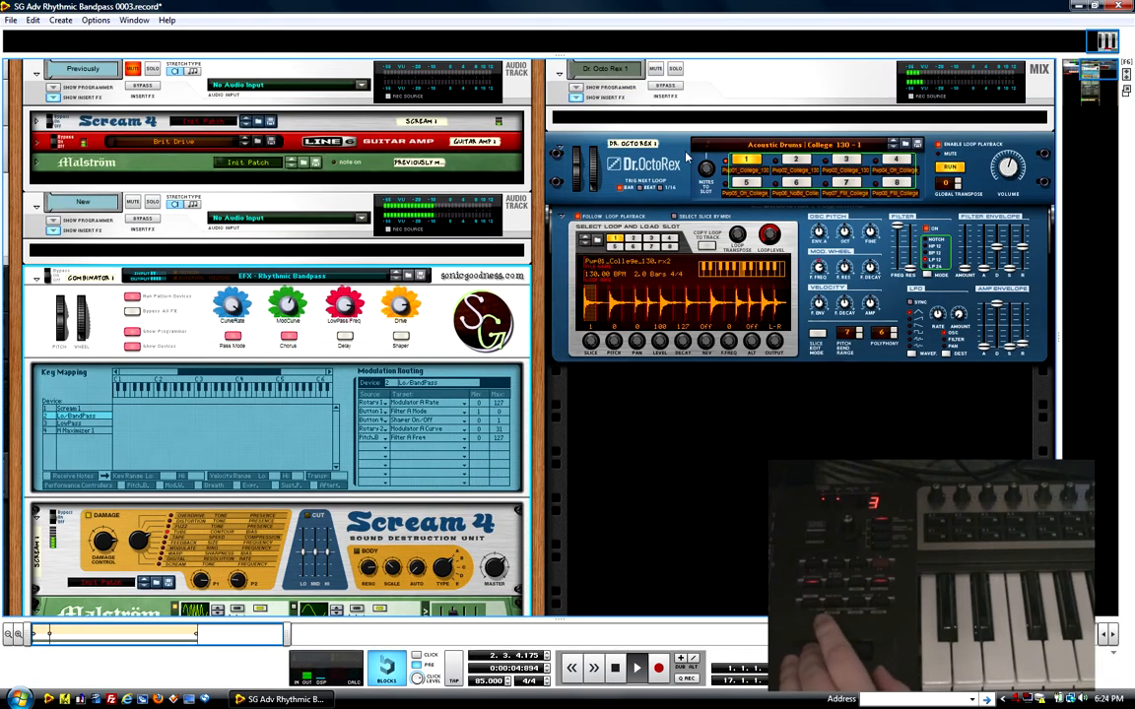
right_click(706, 98)
mouse_move(763, 223)
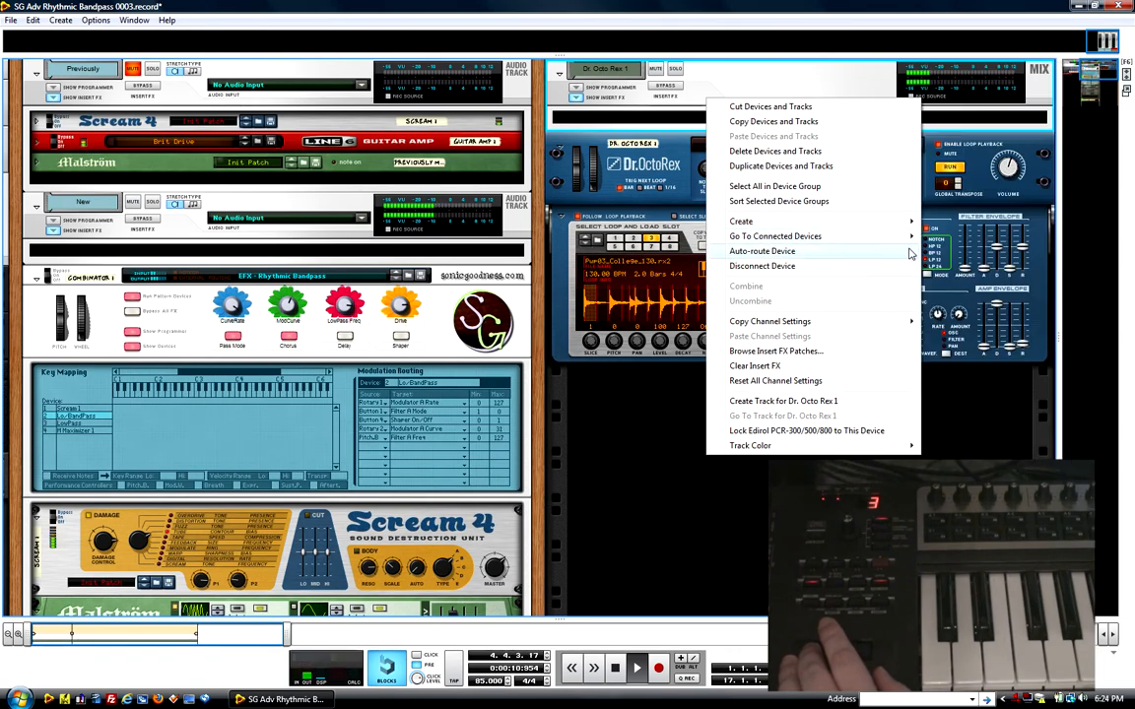
mouse_move(884, 223)
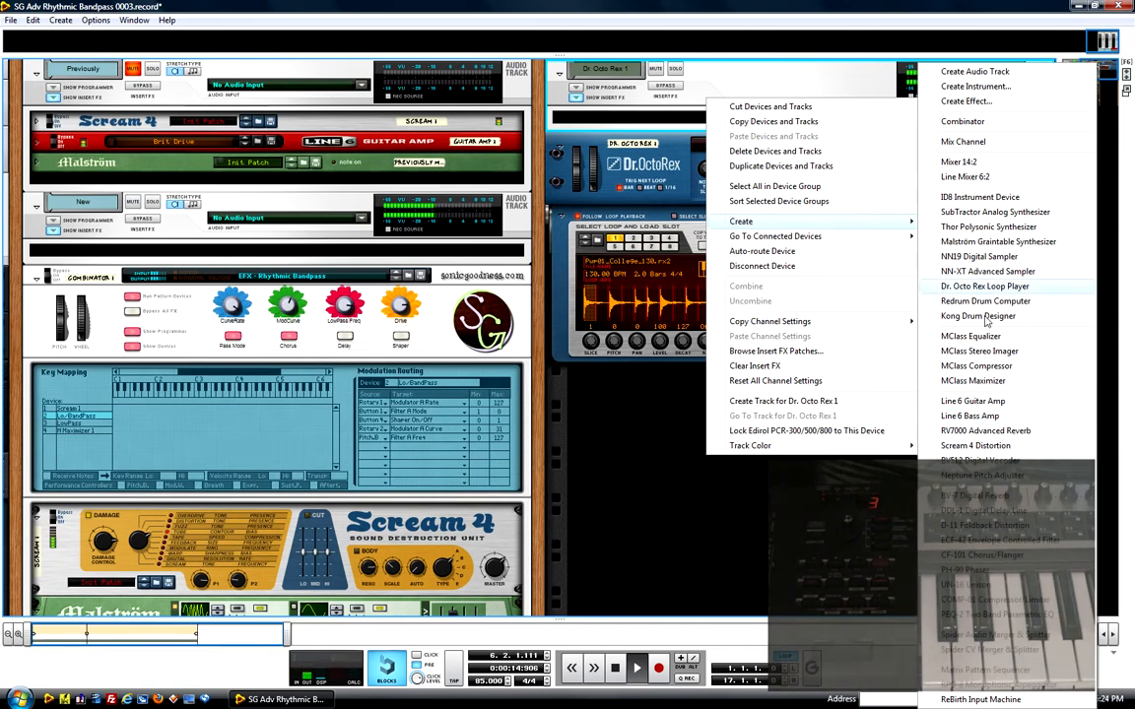
click(976, 445)
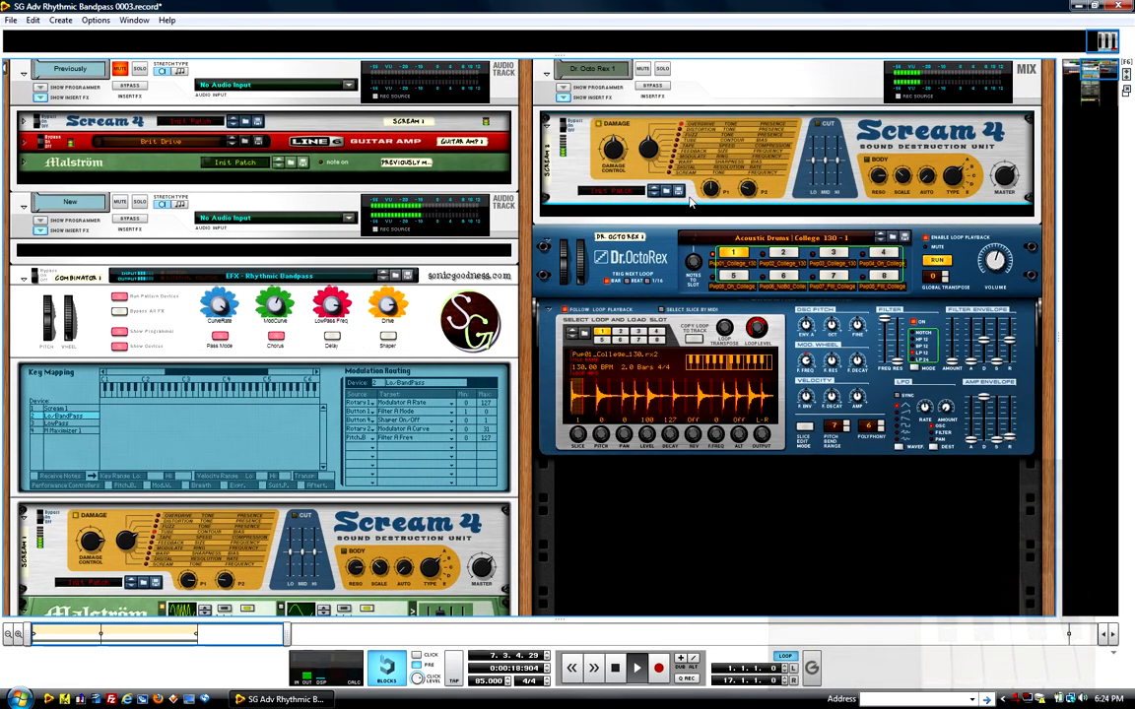
Step: Connect the new Scream 4's Auto CV Output to Combinator 1's Rotary 4 CV input on the rear of the rack
key(Tab)
click(926, 143)
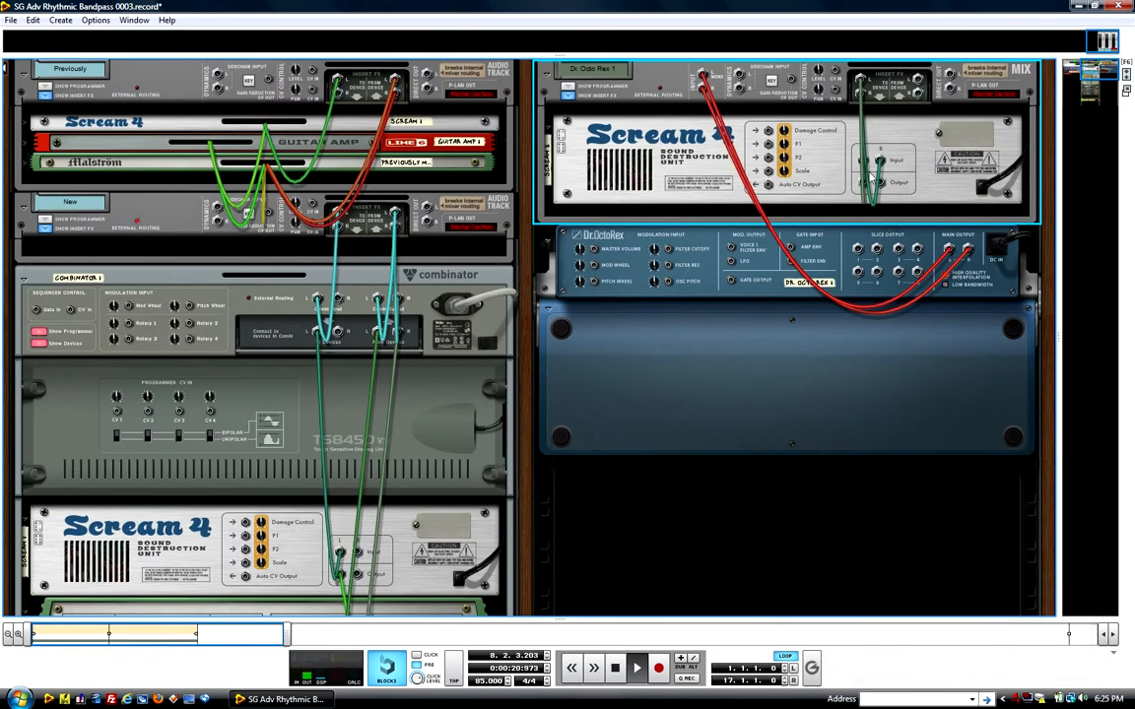
drag(769, 187, 167, 299)
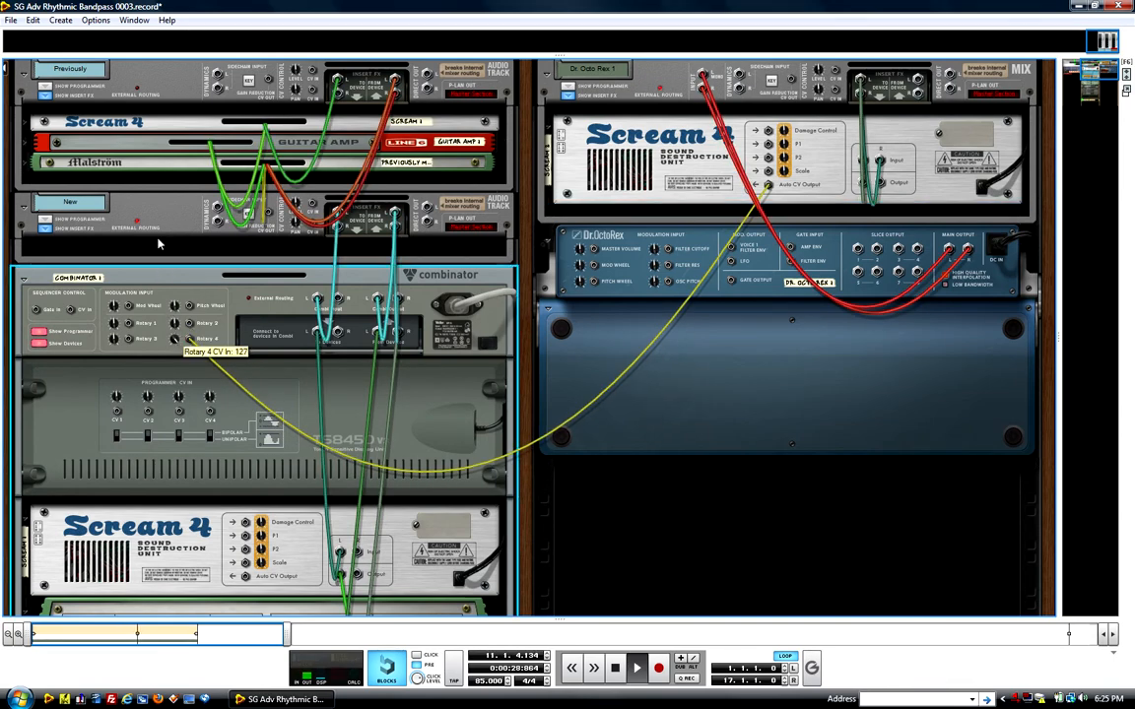
Step: Check the Combinator's knobs, Scream 4 and Malström on the front of the rack while the Auto CV modulation plays
drag(159, 244, 160, 242)
key(Tab)
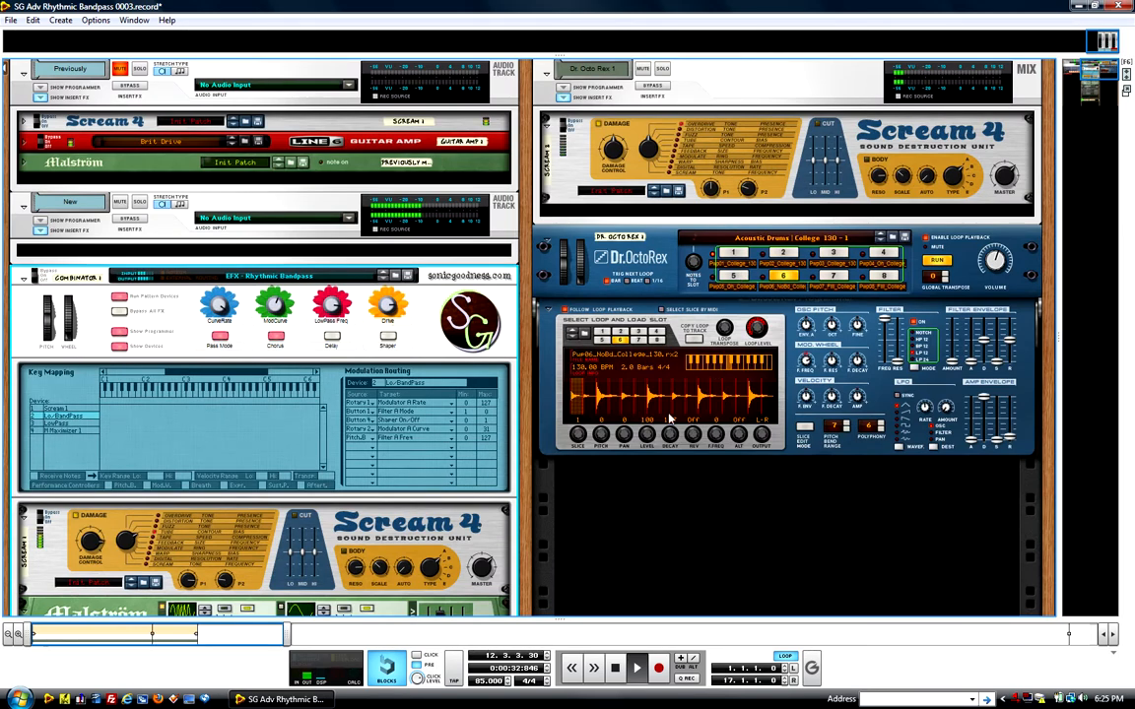
scroll(246, 333, down, 3)
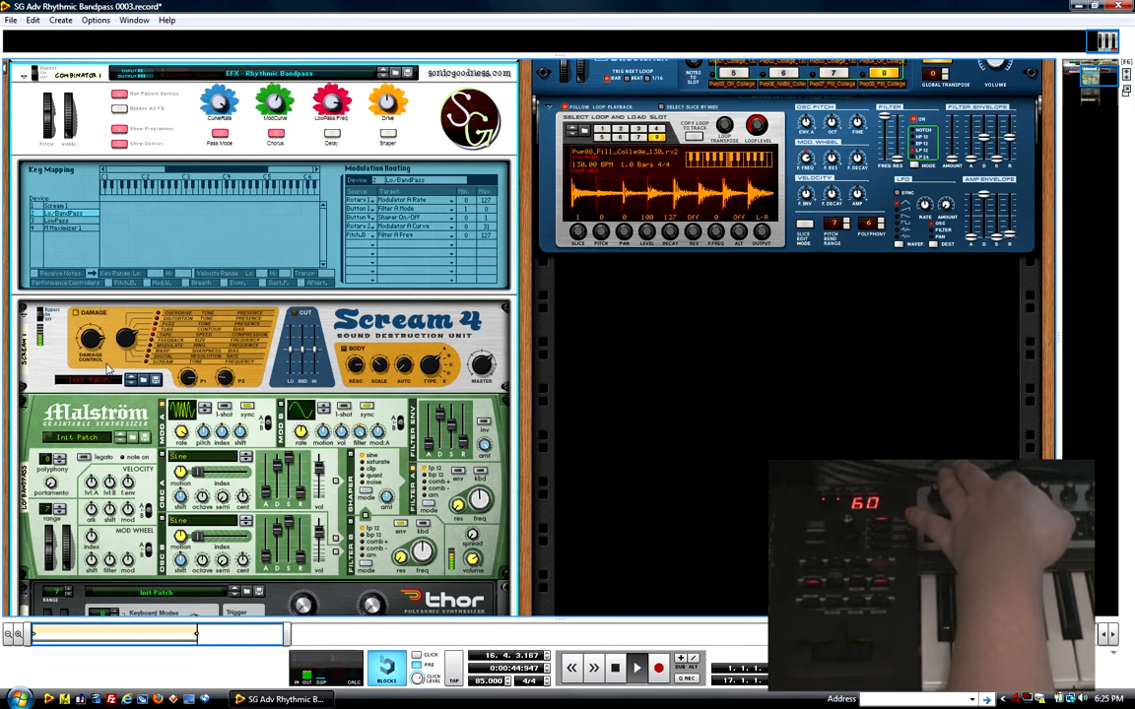
scroll(246, 327, up, 2)
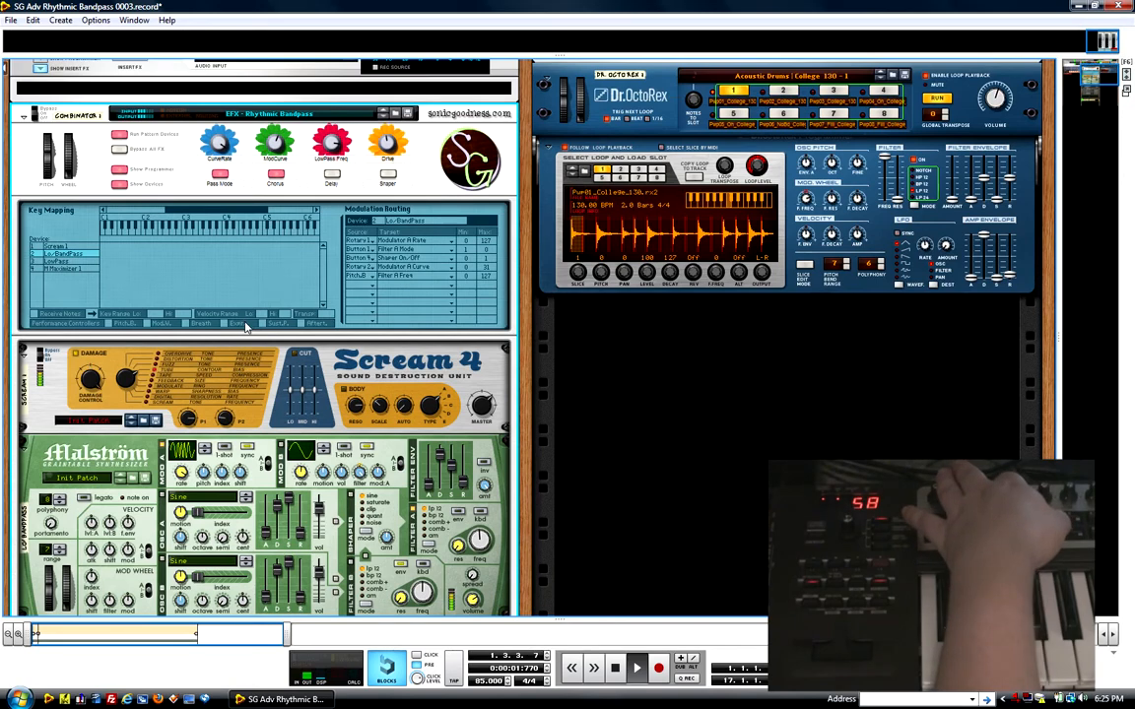
scroll(246, 327, up, 5)
scroll(316, 337, up, 3)
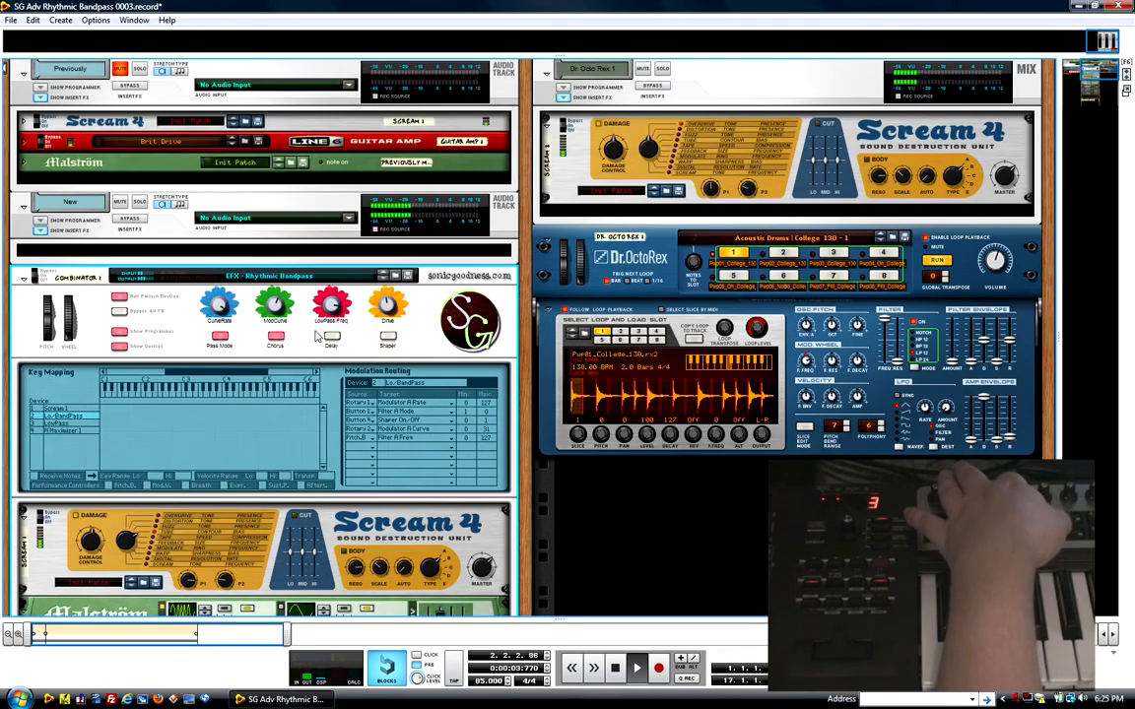
Step: Create a Spider CV Merger & Splitter below the Scream 4 on the Dr. Octo Rex 1 mix channel
right_click(566, 190)
mouse_move(702, 309)
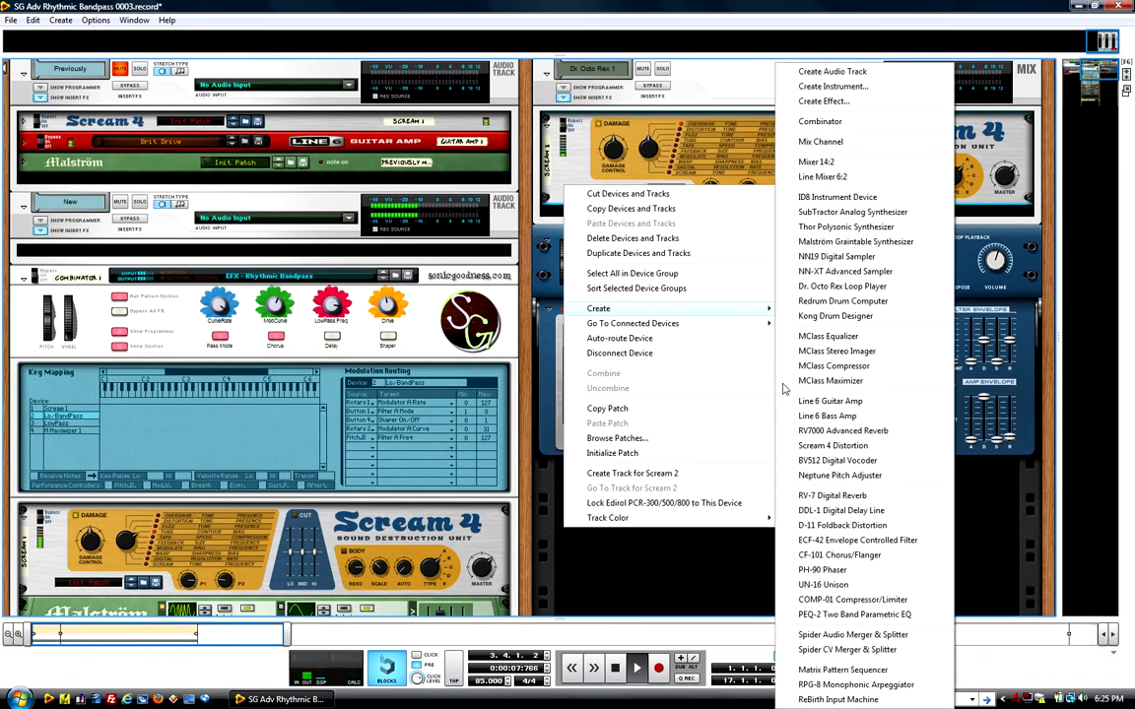
click(847, 649)
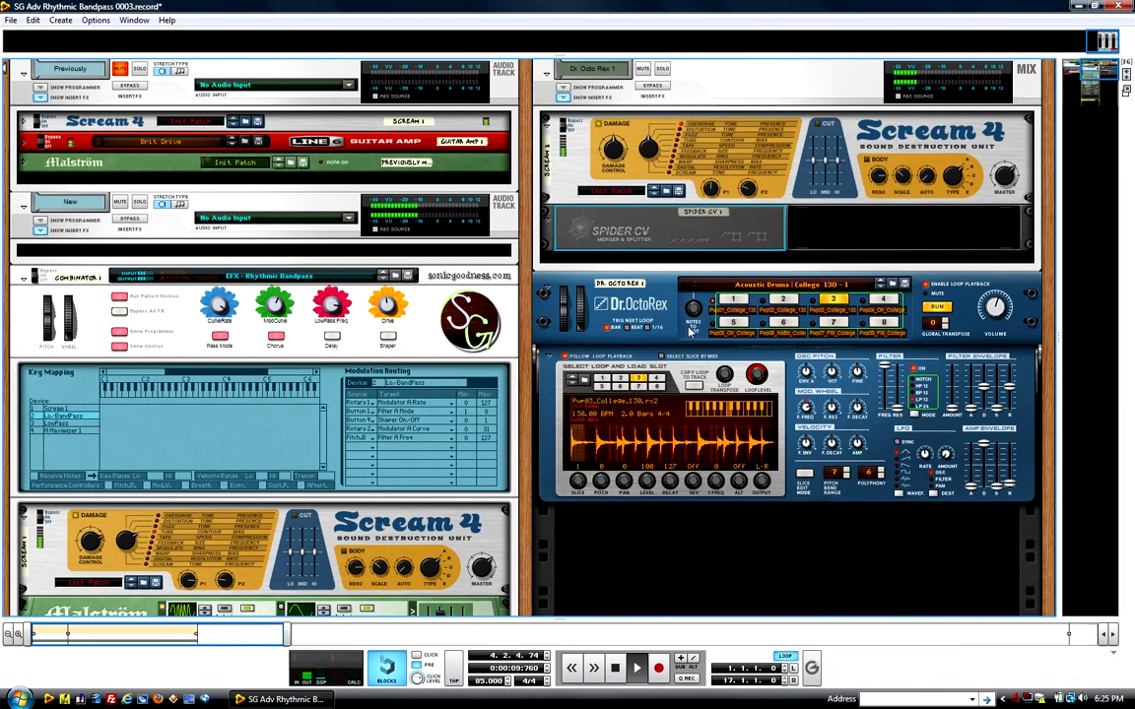
Step: On the rear, route the Dr. Octo Rex channel Scream 4's Auto CV Output through Spider CV 1's Split B to Combinator 1's Rotary 4 and Rotary 1 CV inputs
key(Tab)
drag(726, 242, 730, 241)
drag(769, 185, 749, 244)
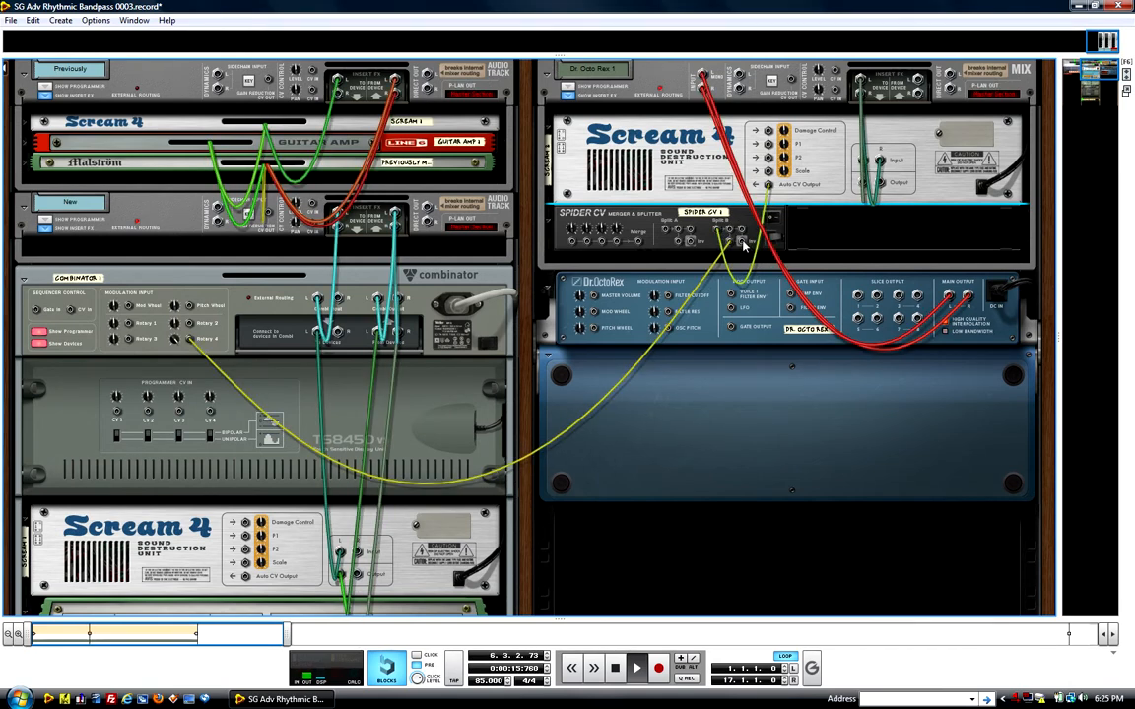
drag(730, 233, 129, 325)
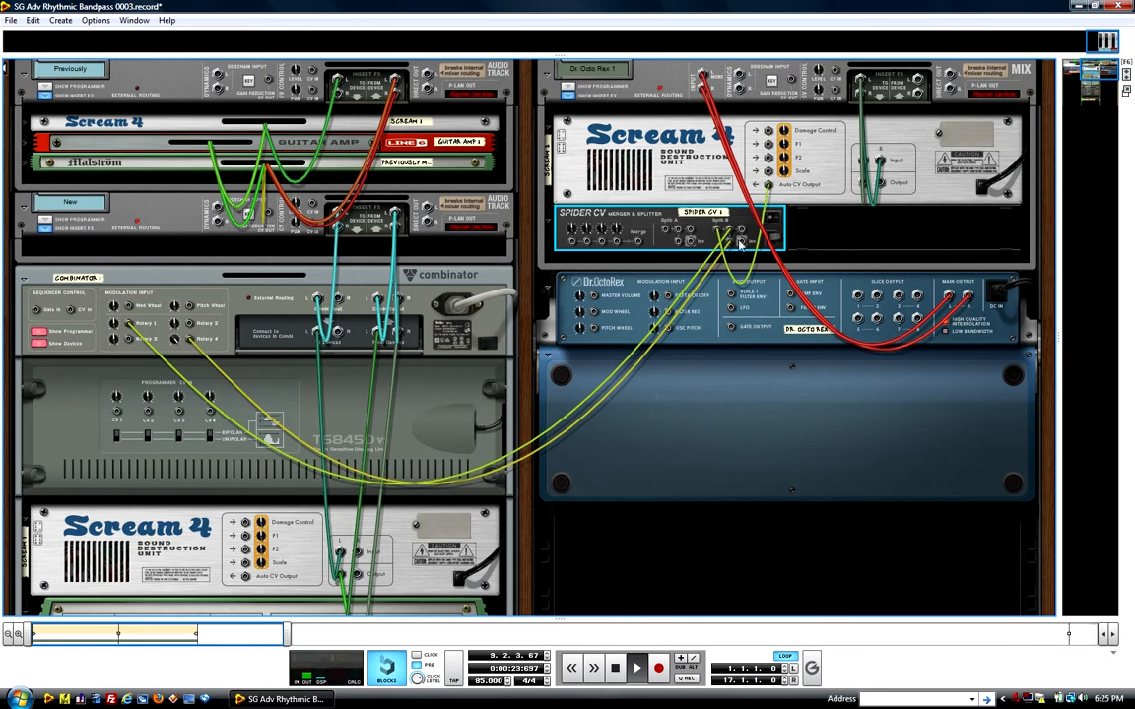
Step: Move the Spider CV cable from Combinator 1's Rotary 1 CV input to its Mod Wheel CV input
key(Tab)
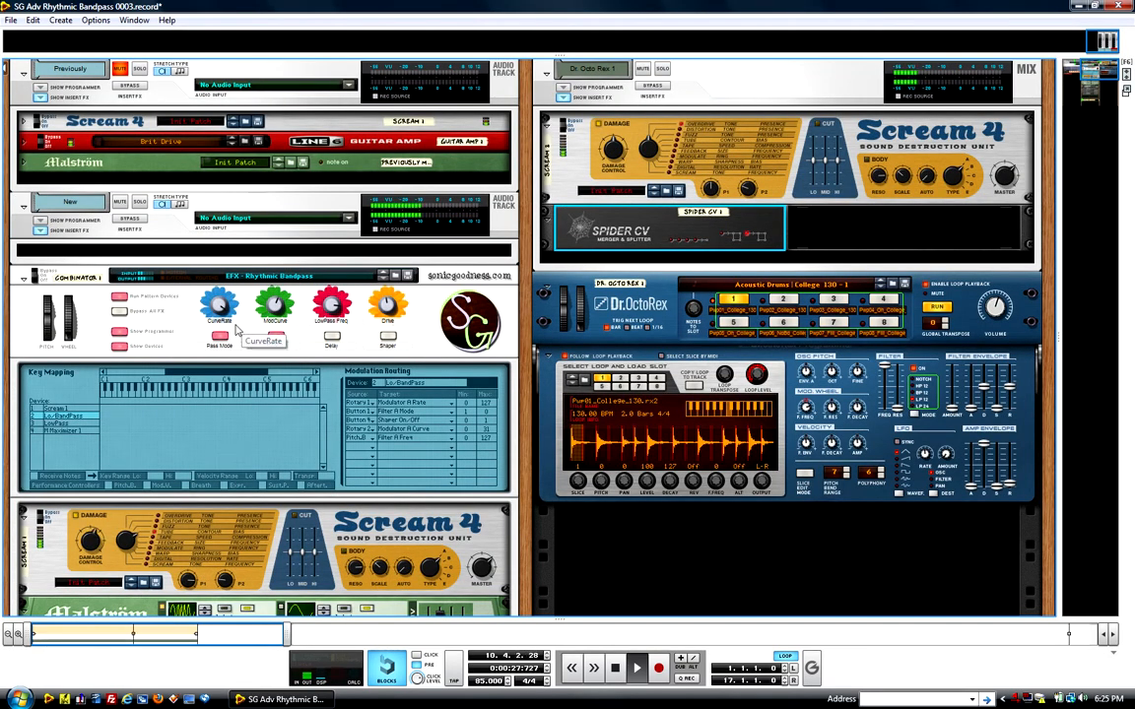
key(Tab)
click(190, 307)
drag(190, 307, 131, 309)
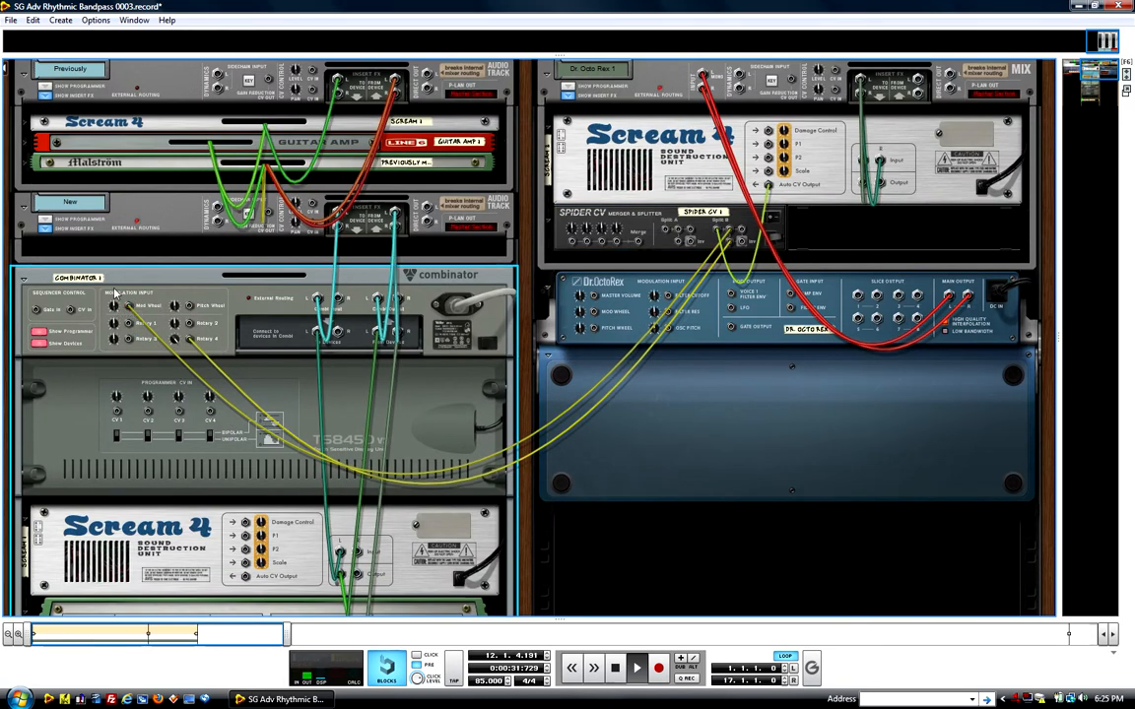
Step: Look over the Combinator's modulation routing and its Malström and Thor devices on the front while trying the controller
key(Tab)
scroll(421, 475, down, 8)
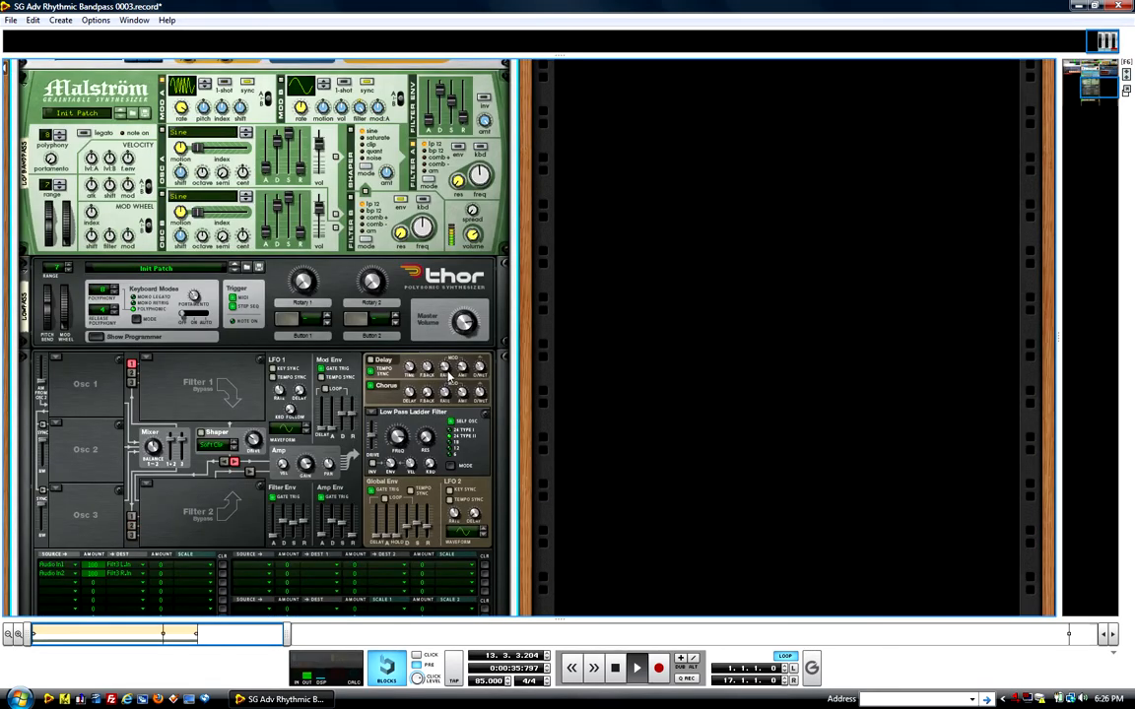
scroll(367, 250, up, 5)
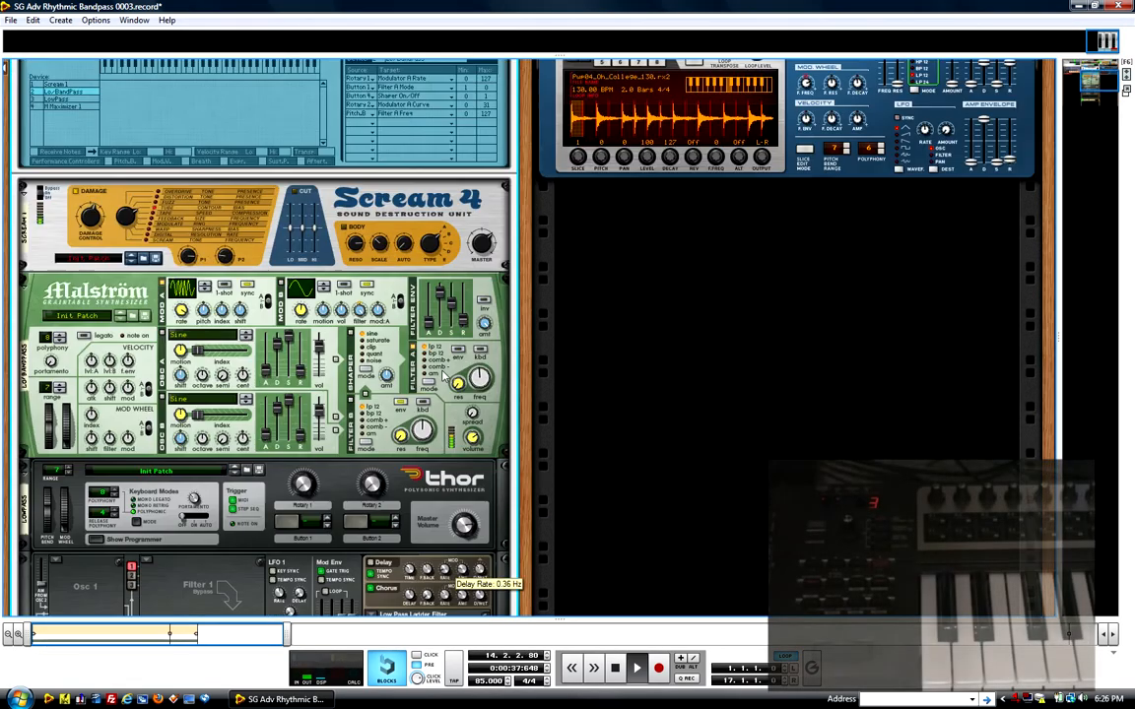
scroll(368, 250, up, 4)
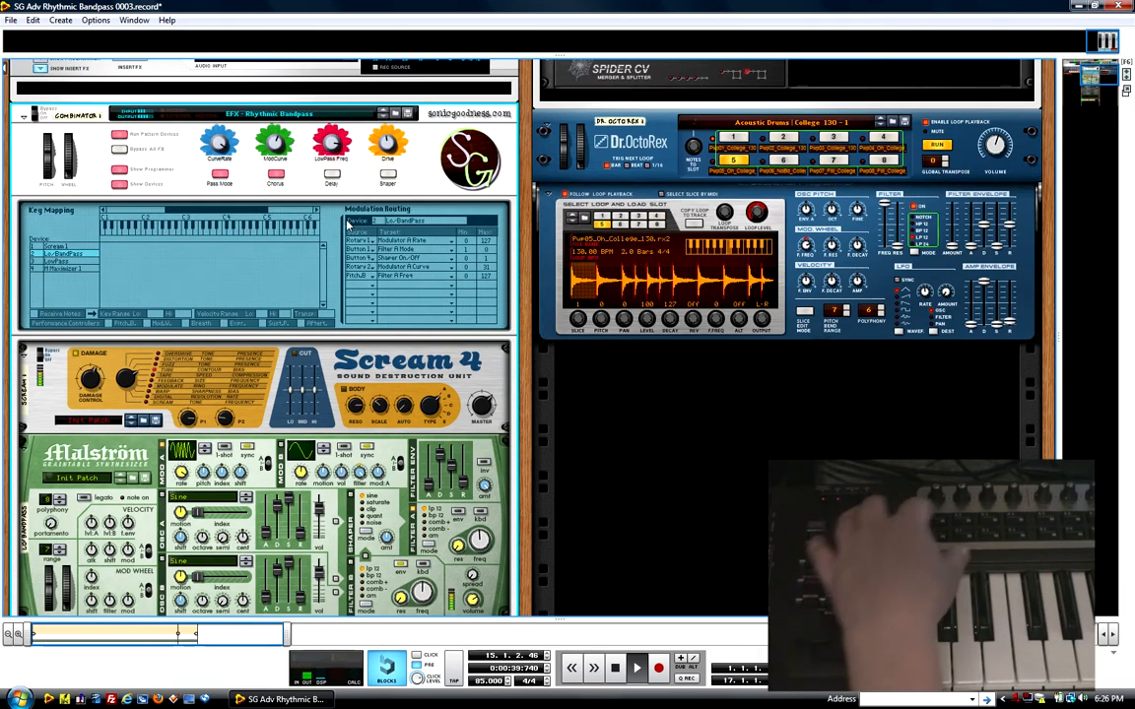
scroll(360, 244, down, 10)
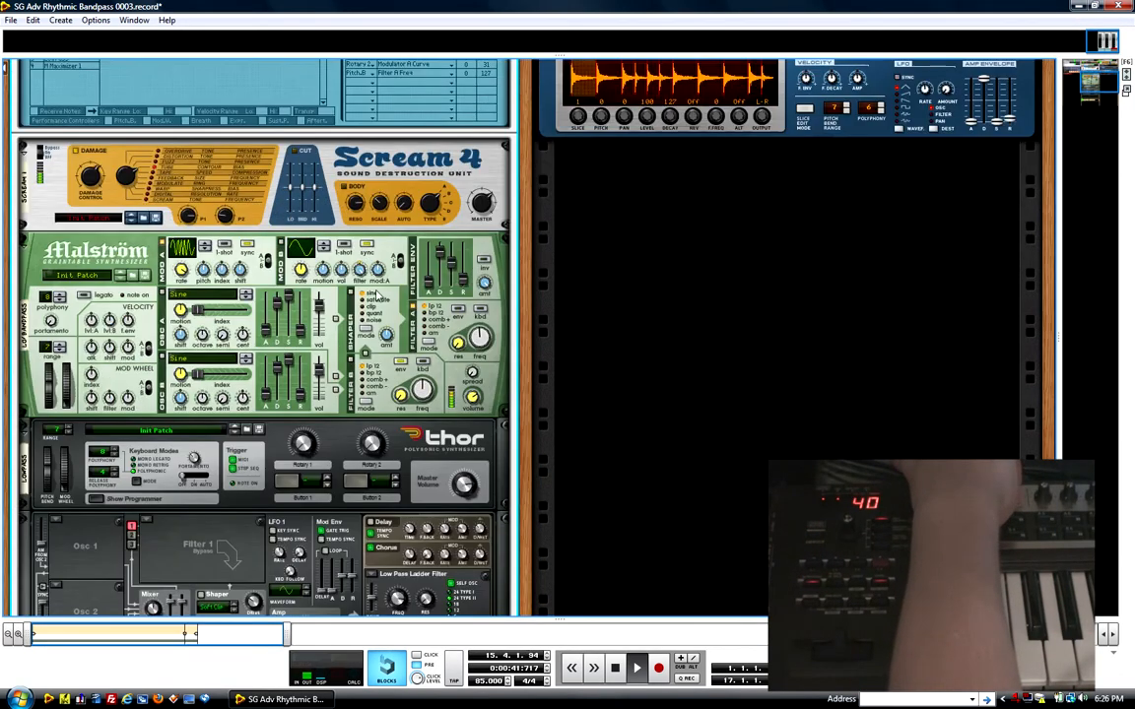
scroll(385, 300, up, 12)
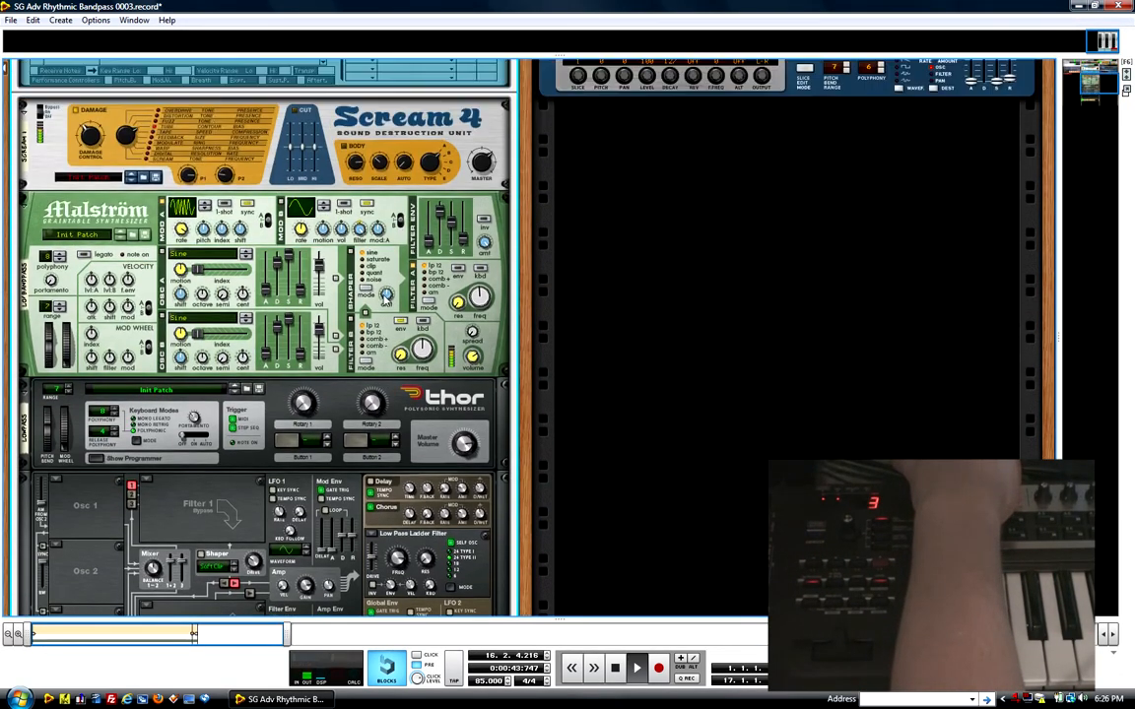